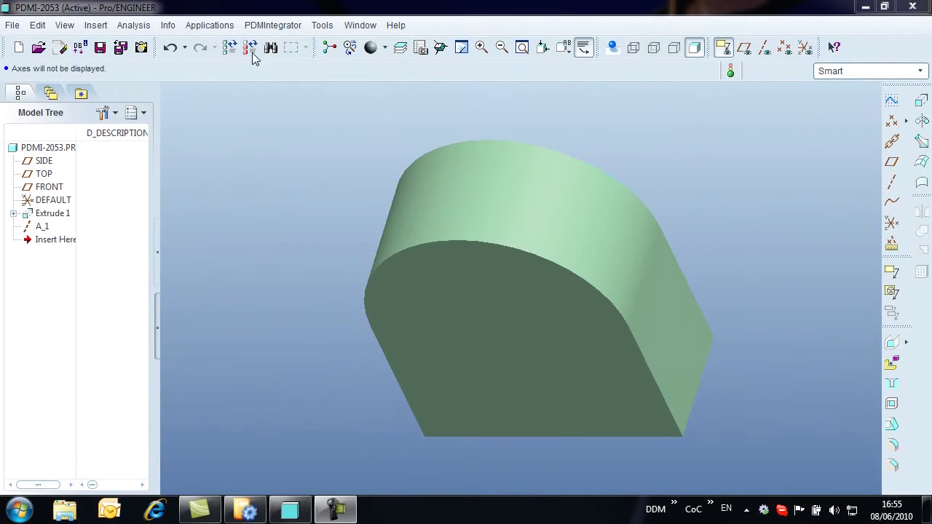
Step: Start a database save of housing PDMI-2053, bringing up the PDMIntegrator Save dialog
{"action": "left_click", "coordinate": [263, 28]}
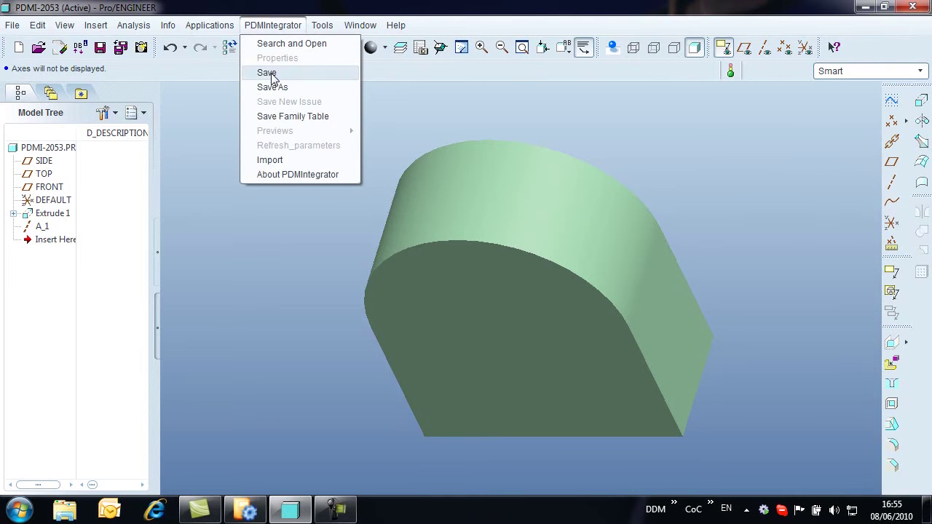
{"action": "left_click", "coordinate": [211, 116]}
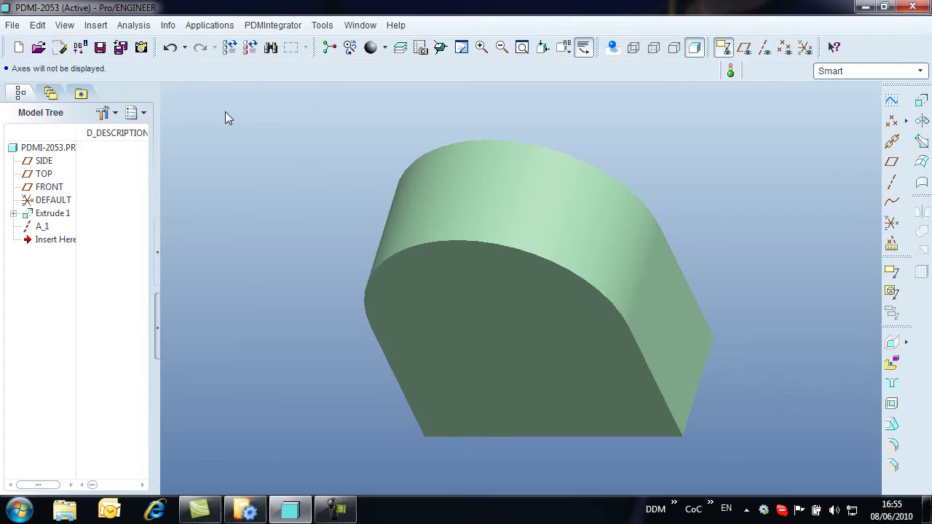
{"action": "left_click", "coordinate": [101, 48]}
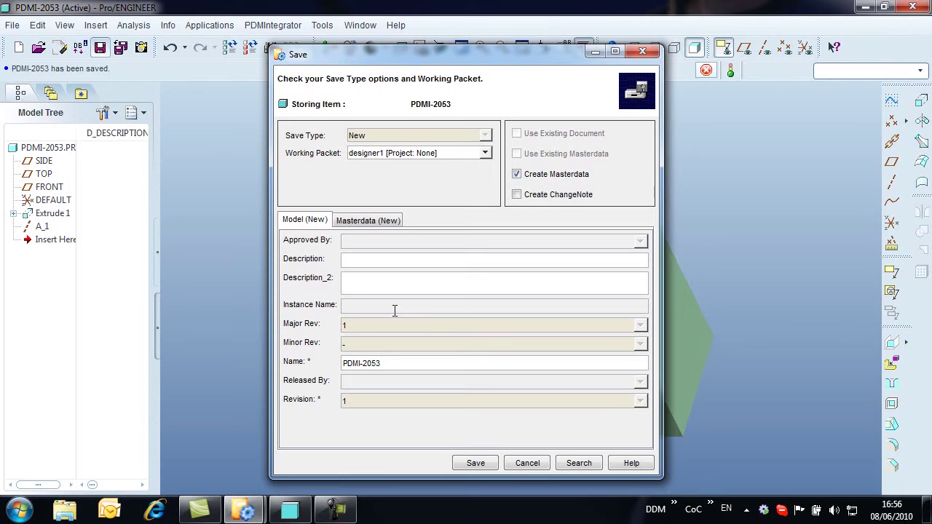
Step: Save PDMI-2053 to the database with description 'bearing housing', material steel, type Manuf. Part
{"action": "left_click", "coordinate": [366, 259]}
{"action": "type", "text": "bearing housing"}
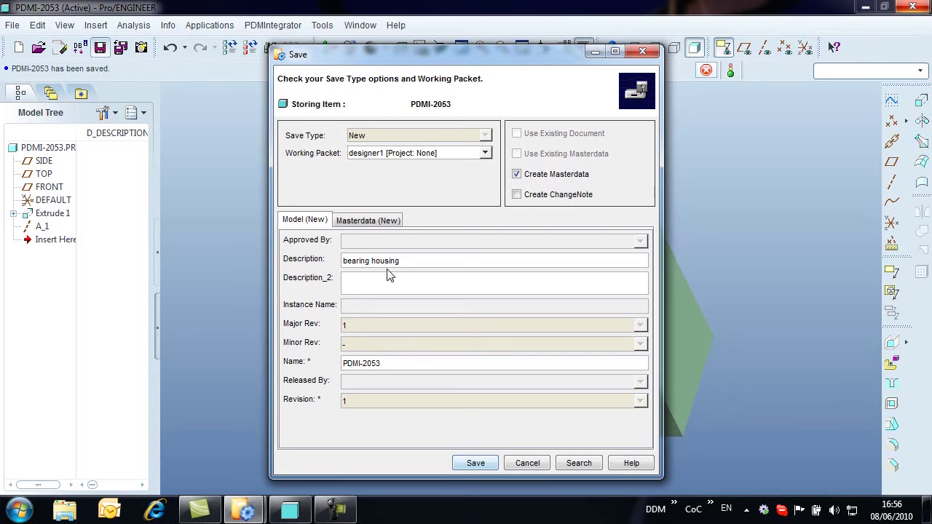
{"action": "left_click", "coordinate": [375, 220]}
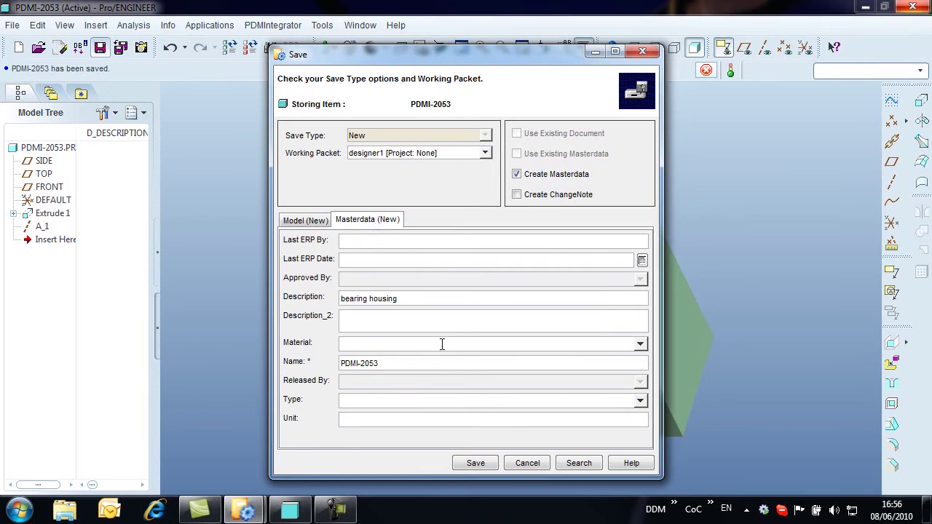
{"action": "left_click", "coordinate": [639, 344]}
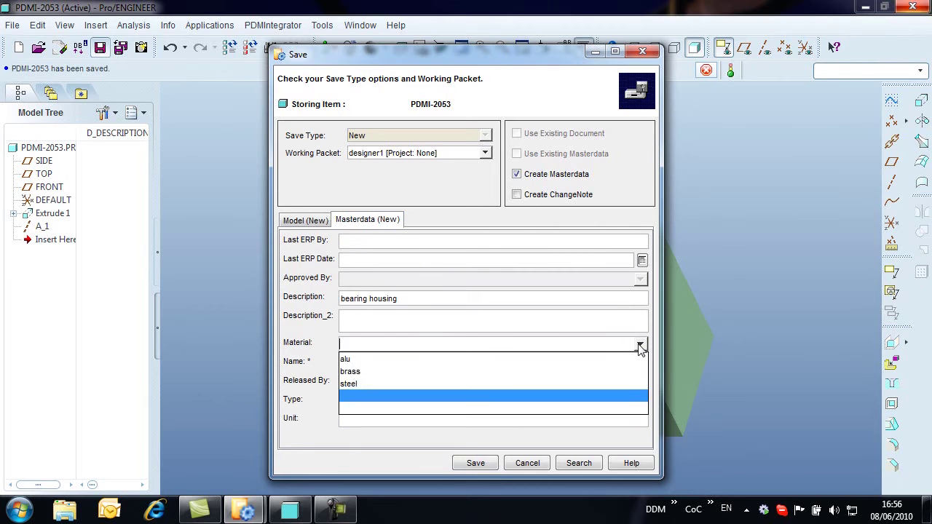
{"action": "left_click", "coordinate": [488, 386]}
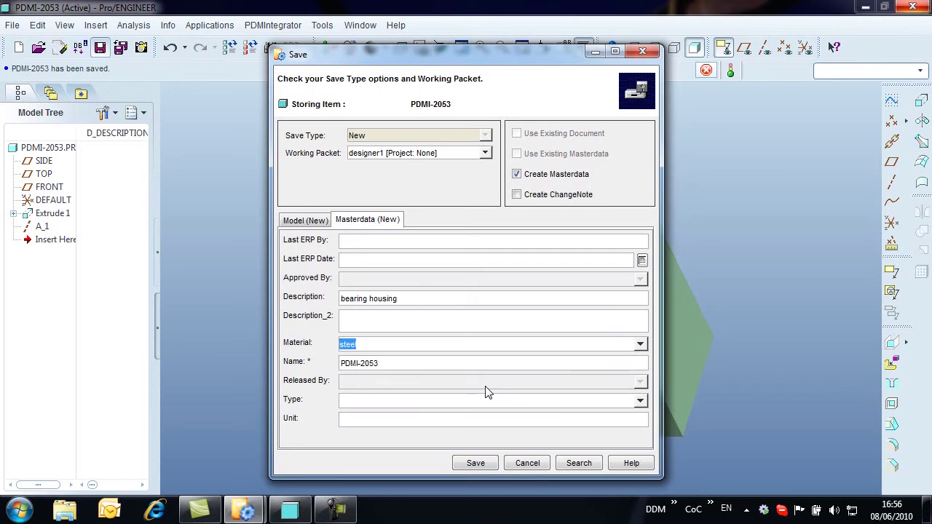
{"action": "left_click", "coordinate": [639, 401]}
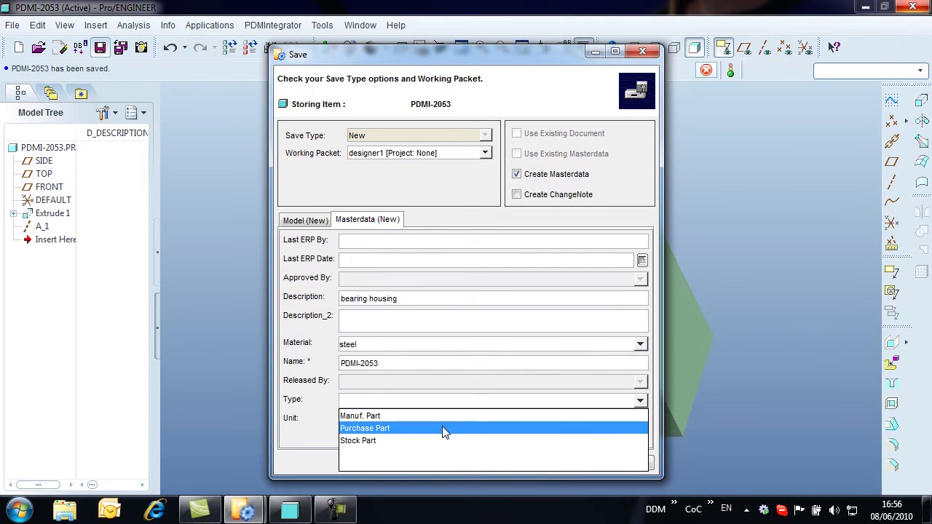
{"action": "left_click", "coordinate": [379, 418]}
{"action": "left_click", "coordinate": [472, 465]}
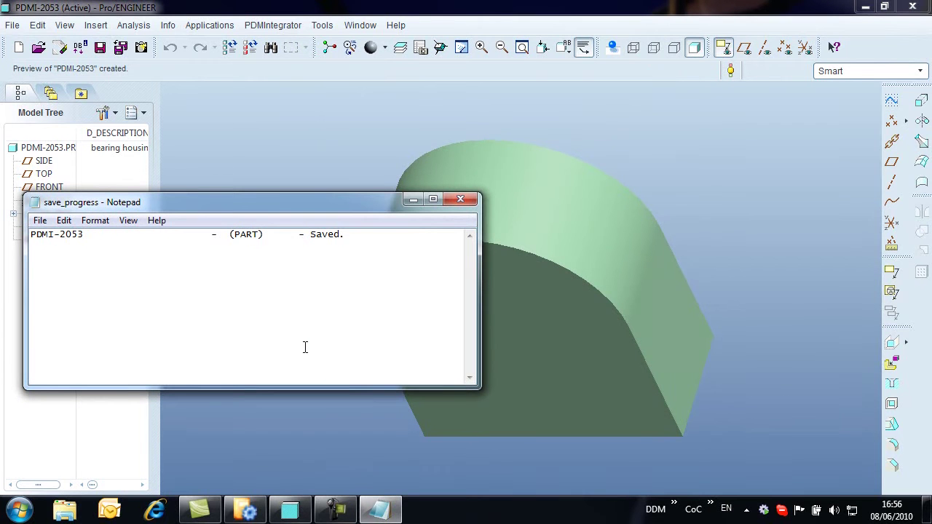
{"action": "left_click", "coordinate": [457, 201]}
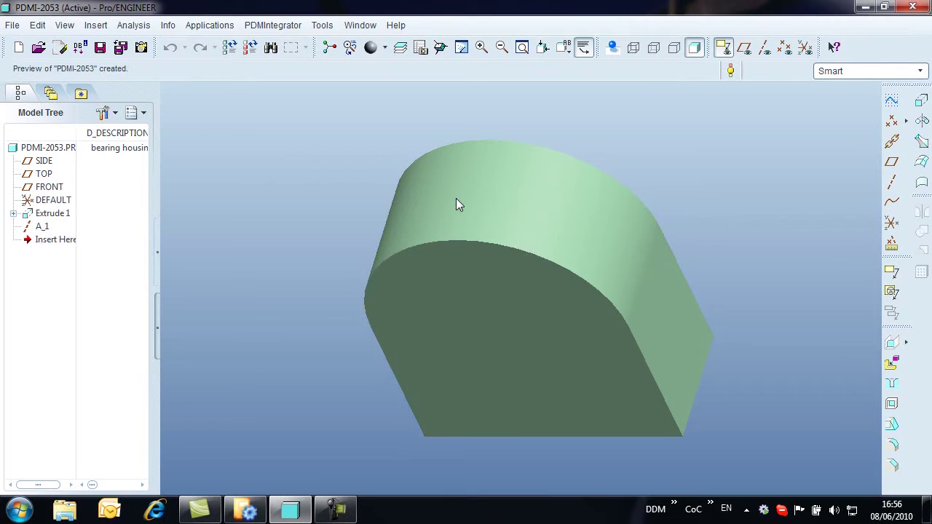
Step: Edit PDMI-2053's masterdata attributes to set the unit to 'ea.', then close the part
{"action": "left_click", "coordinate": [80, 48]}
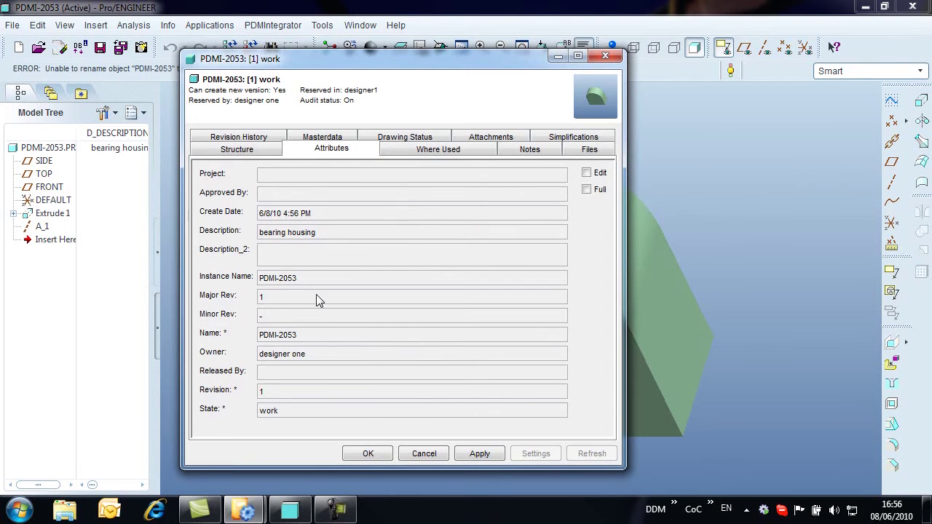
{"action": "left_click", "coordinate": [313, 138]}
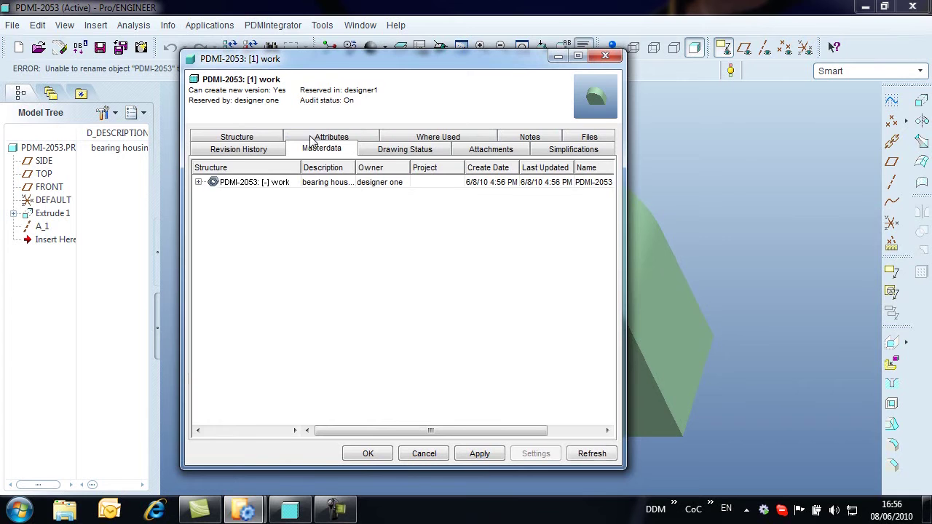
{"action": "left_click", "coordinate": [262, 188]}
{"action": "right_click", "coordinate": [262, 188]}
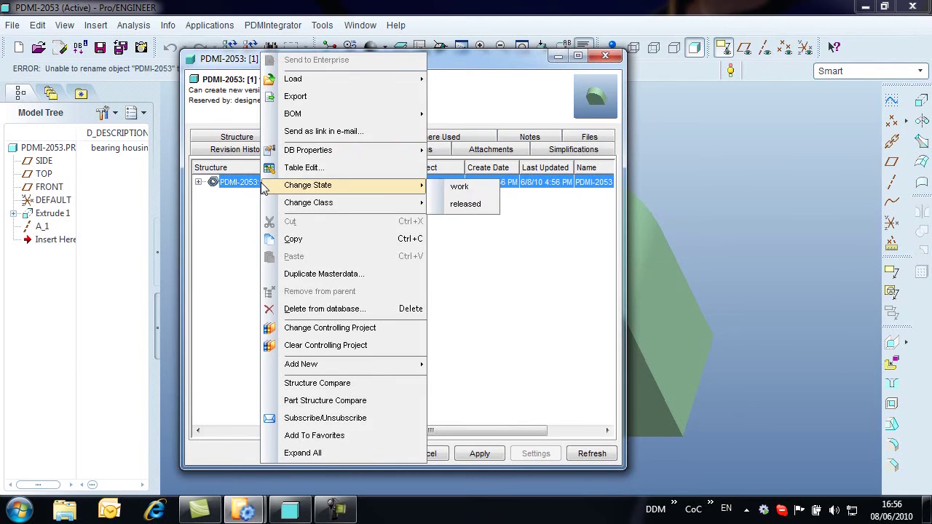
{"action": "mouse_move", "coordinate": [357, 153]}
{"action": "left_click", "coordinate": [473, 170]}
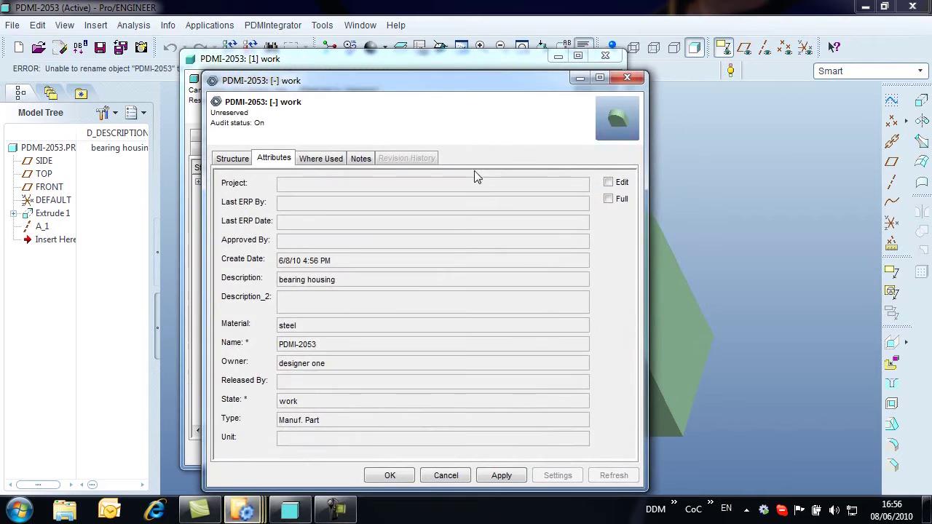
{"action": "left_click", "coordinate": [608, 182]}
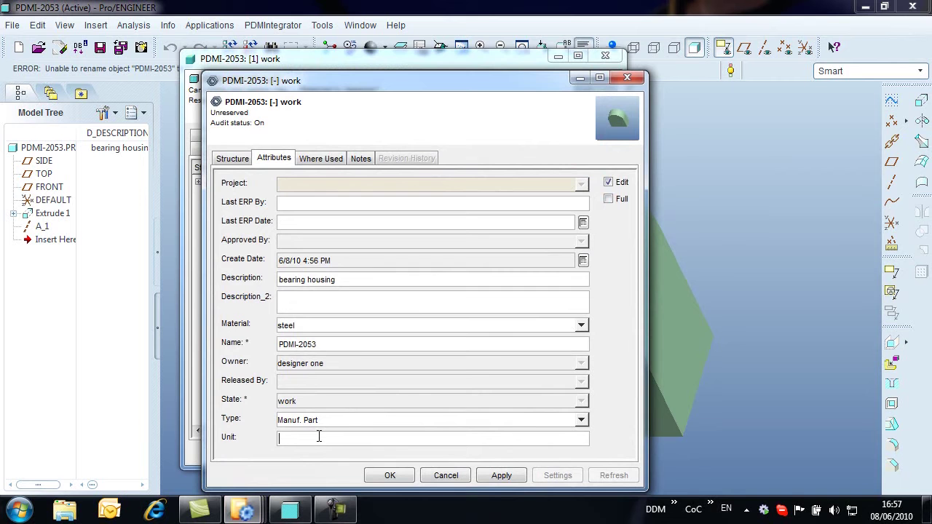
{"action": "type", "text": "ea."}
{"action": "left_click", "coordinate": [400, 477]}
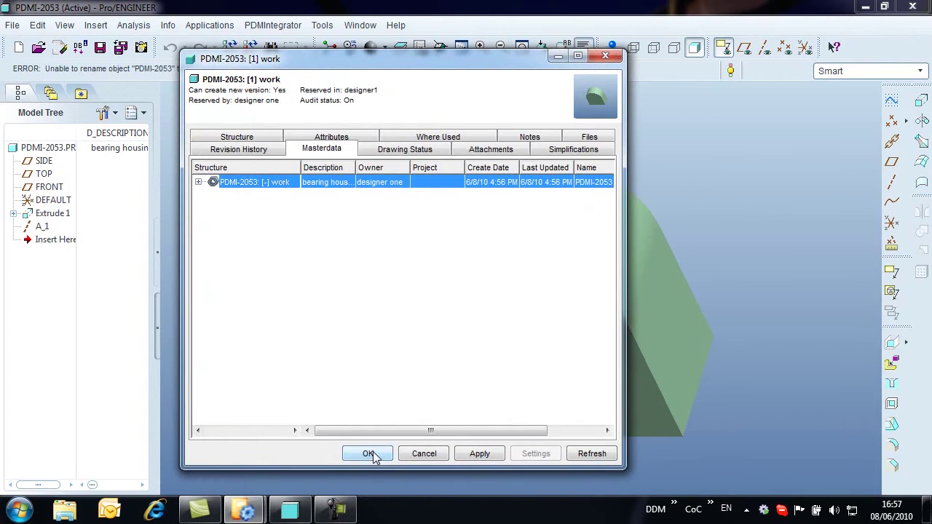
{"action": "left_click", "coordinate": [367, 453]}
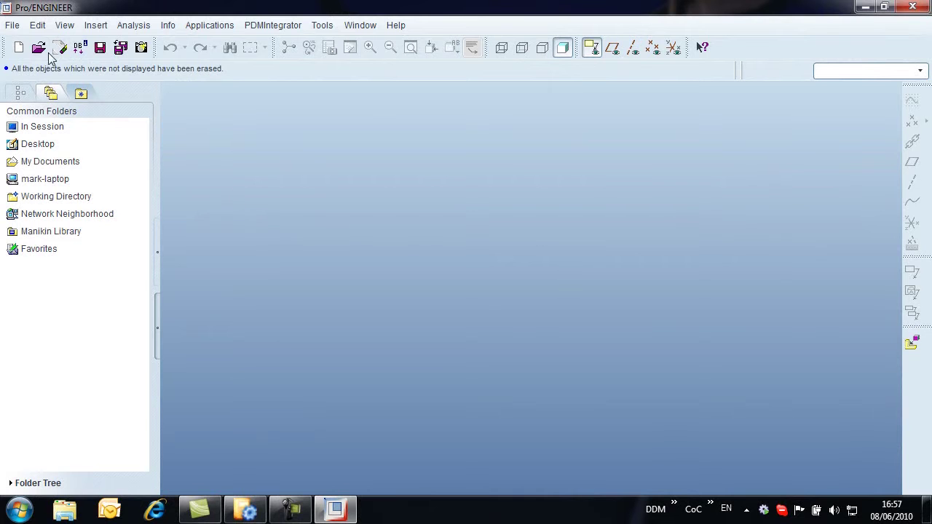
Step: In Model Manager, show the recent list, select PDMI-2053's masterdata and view its enlarged preview
{"action": "key", "text": "alt+Tab"}
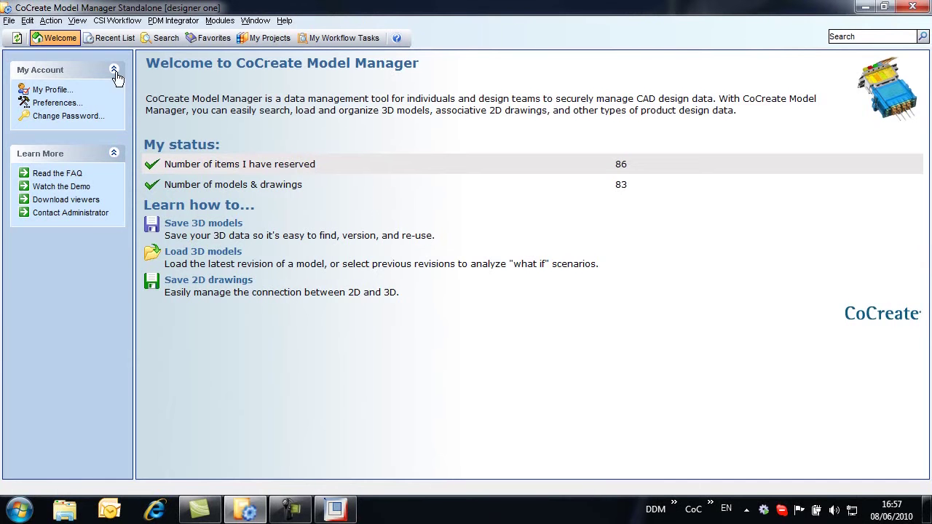
{"action": "left_click", "coordinate": [128, 41]}
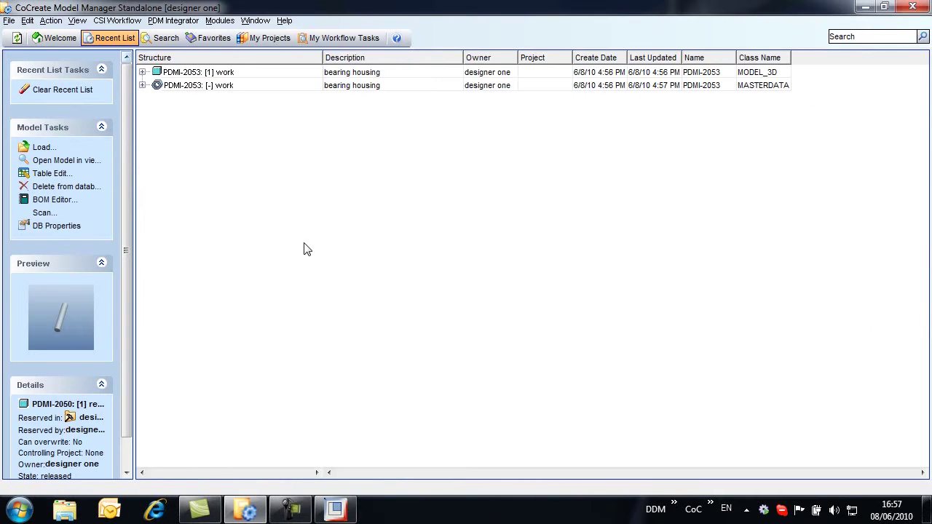
{"action": "left_click", "coordinate": [187, 87]}
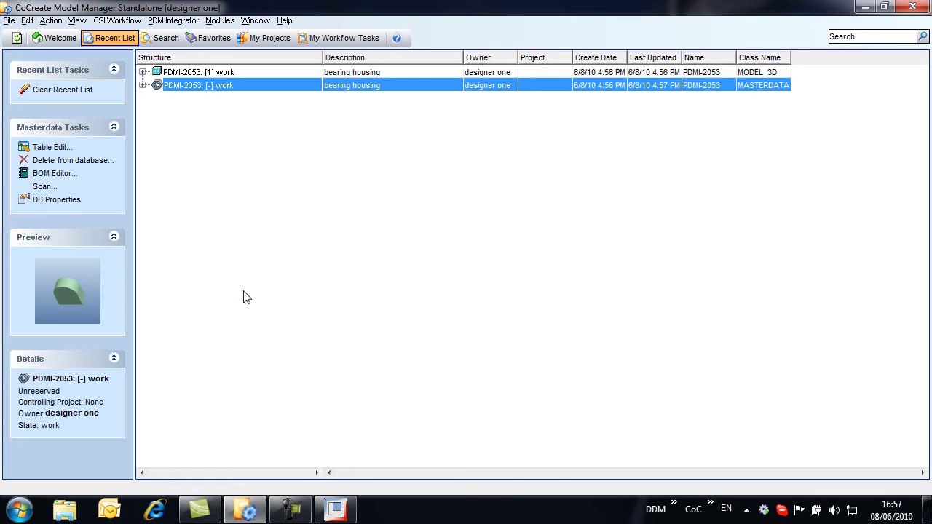
{"action": "left_click", "coordinate": [74, 305]}
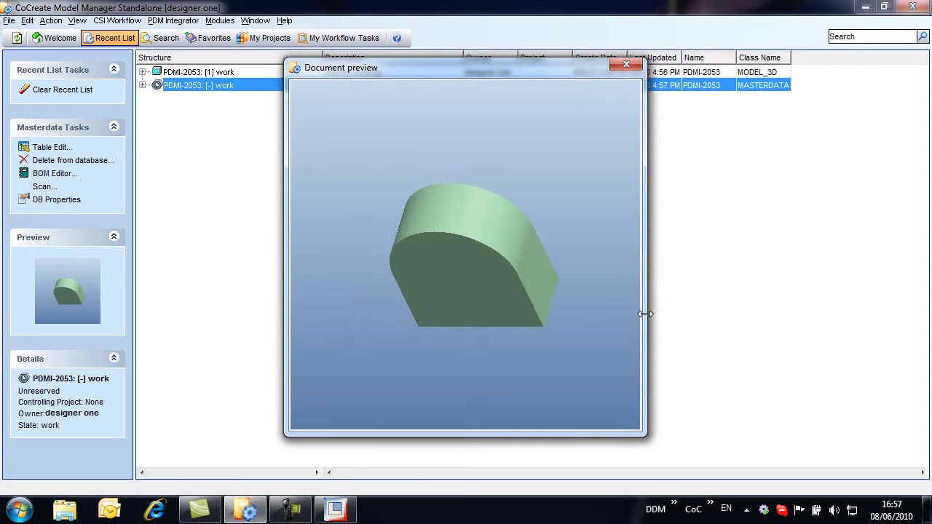
{"action": "left_click", "coordinate": [626, 64]}
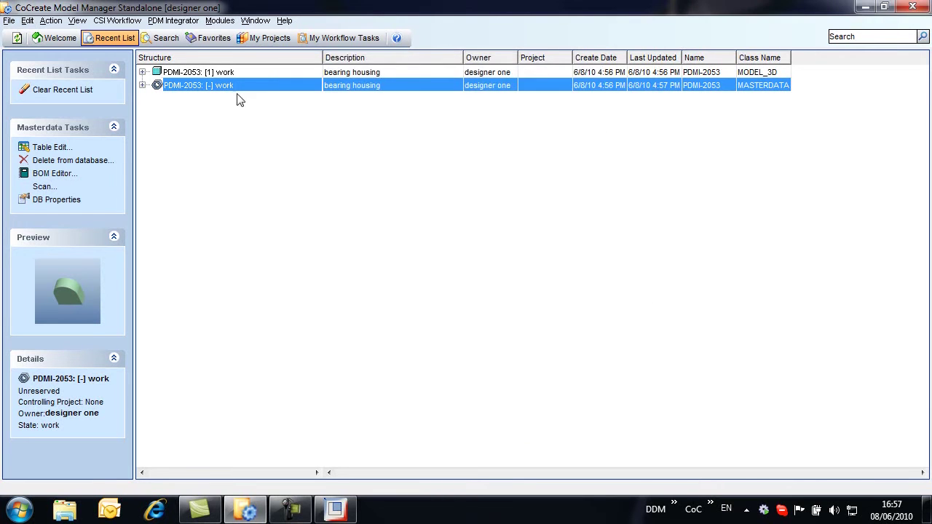
Step: Search Model Manager for models whose name matches 'PDMI-20'
{"action": "left_click", "coordinate": [161, 38]}
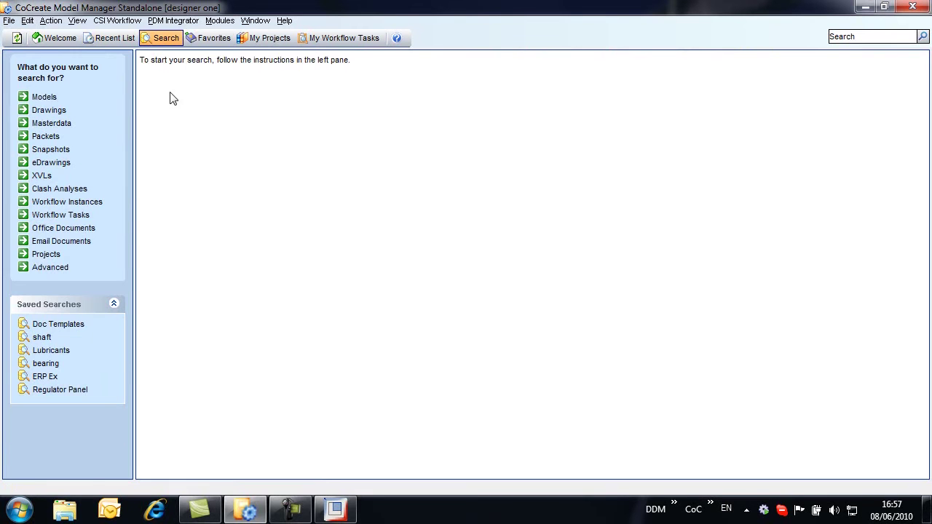
{"action": "left_click", "coordinate": [44, 98]}
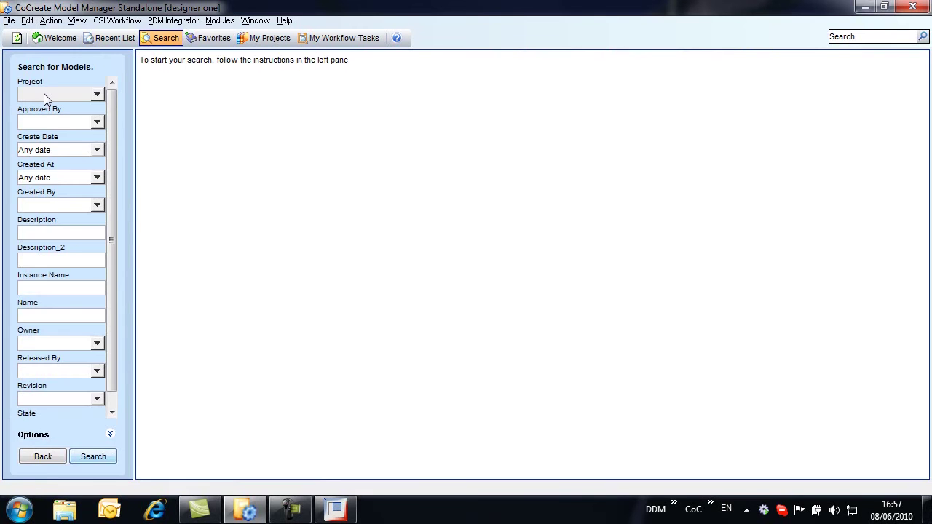
{"action": "left_click", "coordinate": [54, 315]}
{"action": "type", "text": "PDMI-20*"}
{"action": "left_click", "coordinate": [102, 461]}
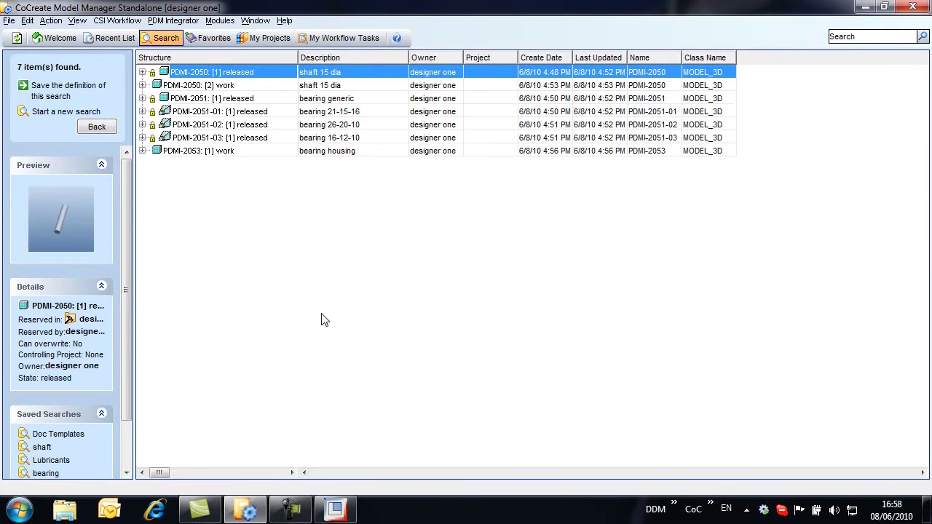
Step: Send the PDMI-2053 bearing housing model to load into Pro/ENGINEER
{"action": "left_click", "coordinate": [201, 155]}
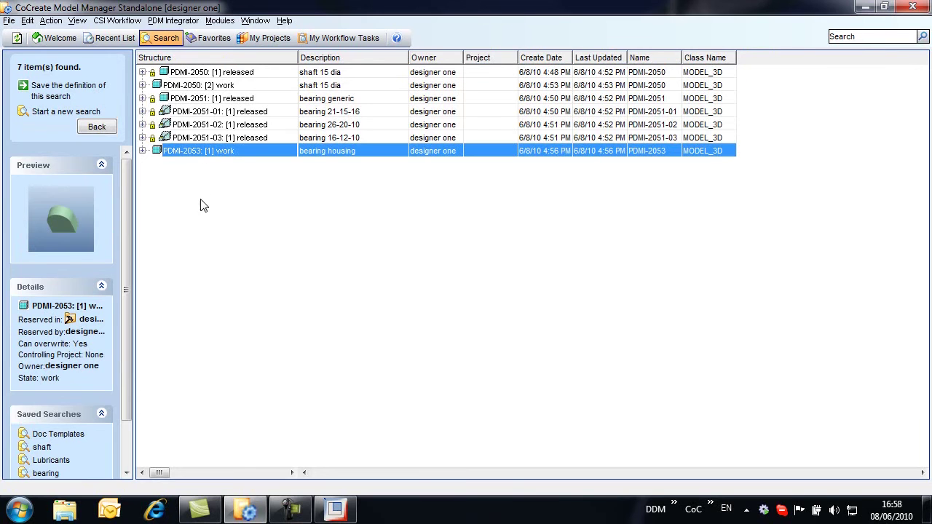
{"action": "right_click", "coordinate": [200, 155]}
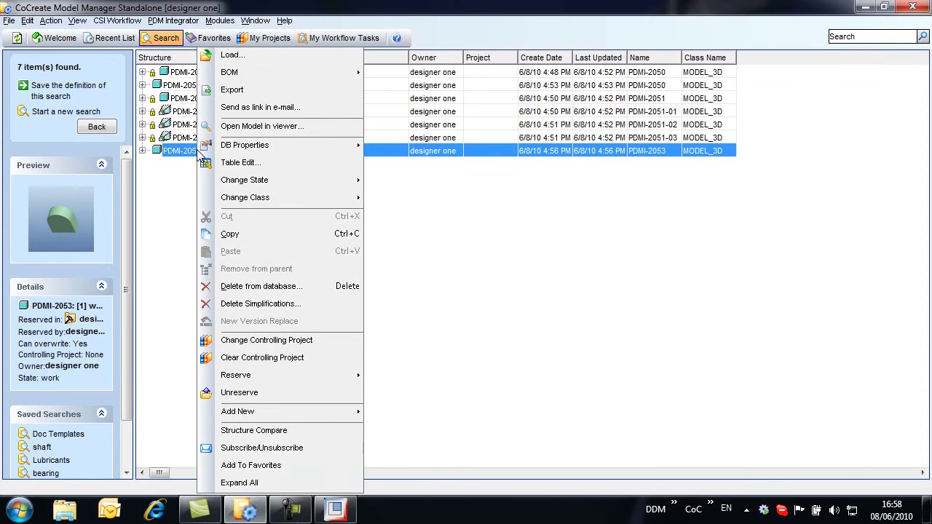
{"action": "left_click", "coordinate": [249, 56]}
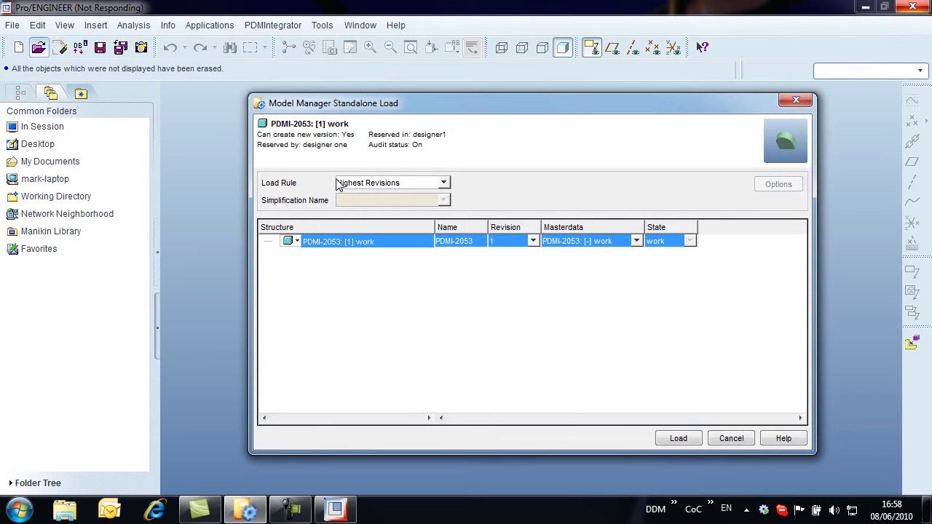
Step: Load PDMI-2053 into Pro/ENGINEER and save the housing back to the database
{"action": "left_click", "coordinate": [676, 438]}
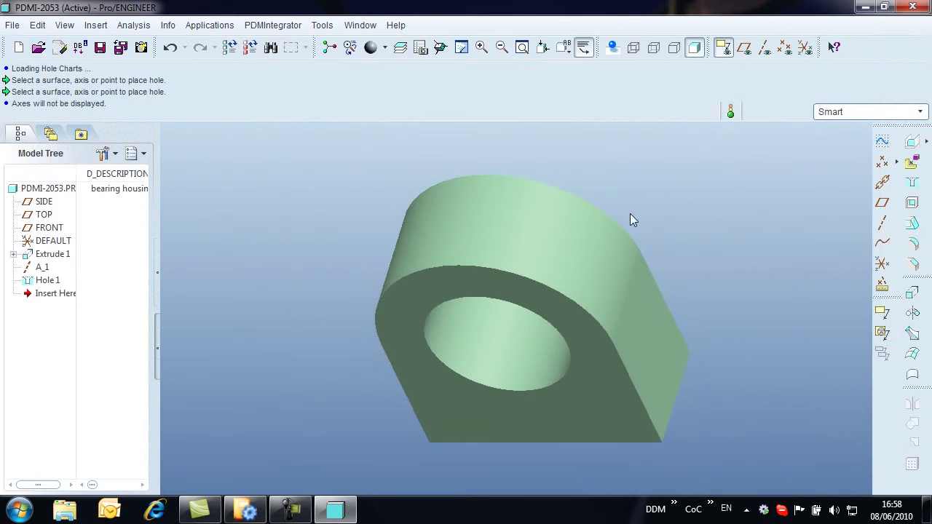
{"action": "left_click", "coordinate": [99, 47]}
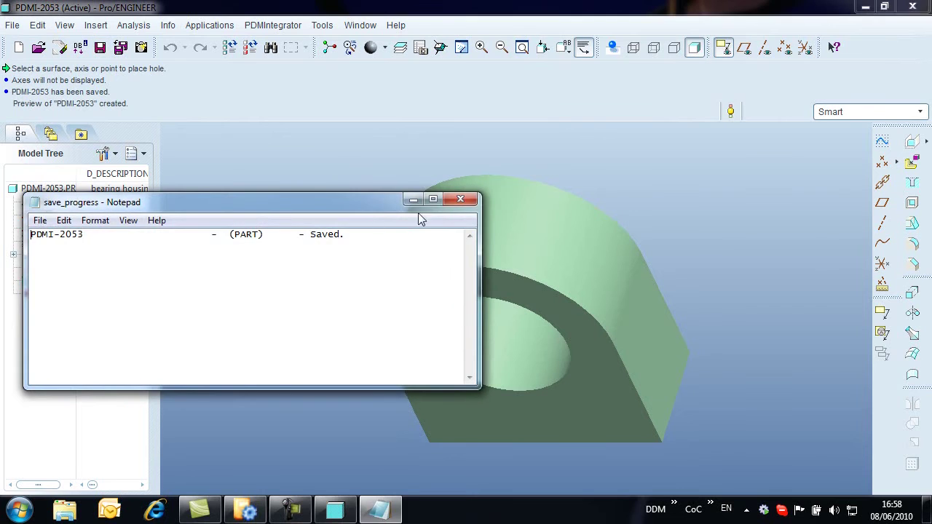
{"action": "left_click", "coordinate": [459, 197]}
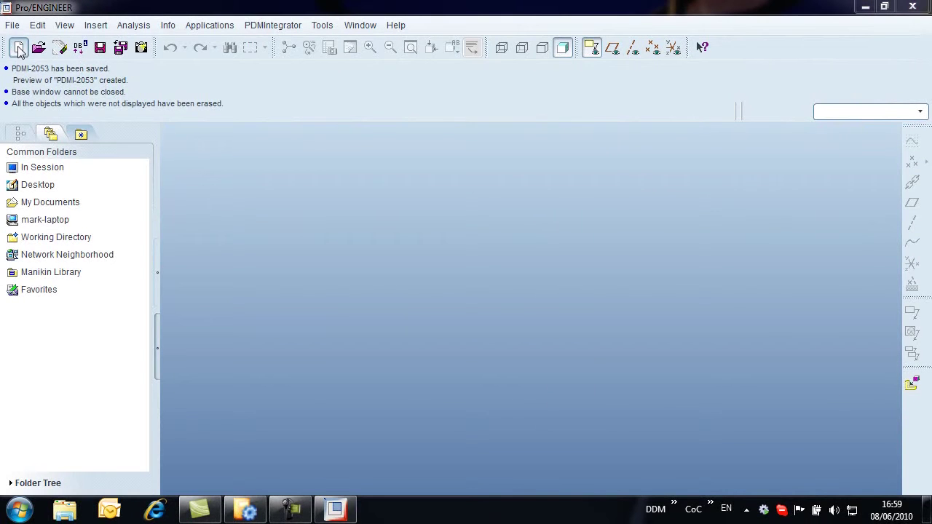
Step: Create a new assembly named PDMI-2054
{"action": "left_click", "coordinate": [18, 48]}
{"action": "left_click", "coordinate": [400, 203]}
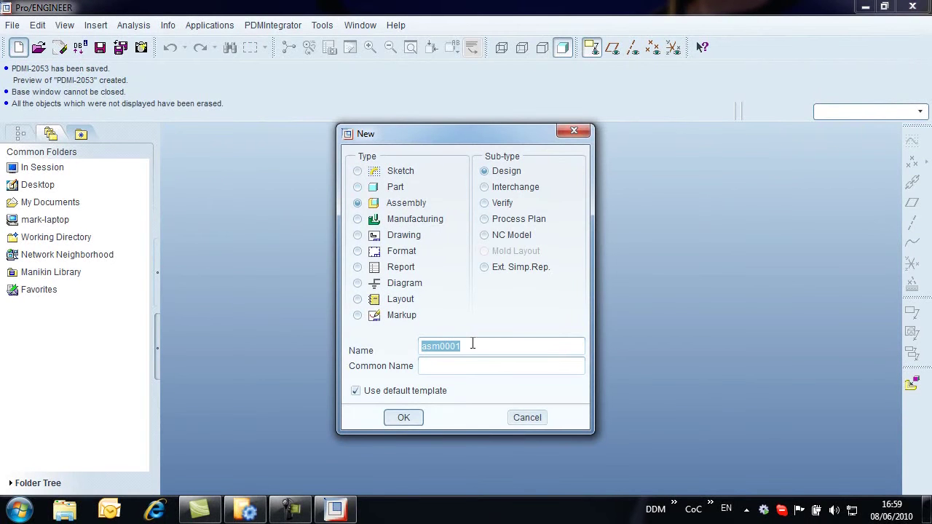
{"action": "type", "text": "PDMI-2054"}
{"action": "left_click", "coordinate": [404, 417]}
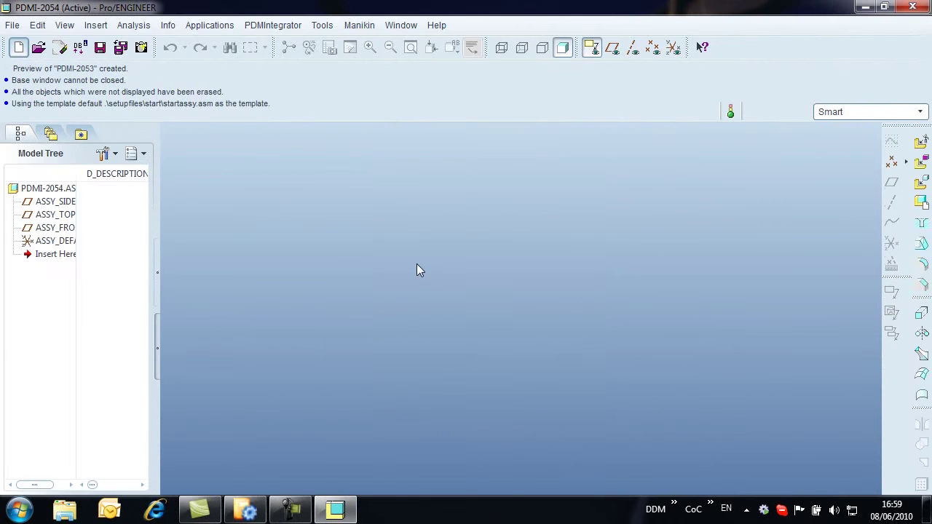
Step: Add bearing housing PDMI-2053 from PDM and place it with a Default constraint
{"action": "left_click", "coordinate": [37, 25]}
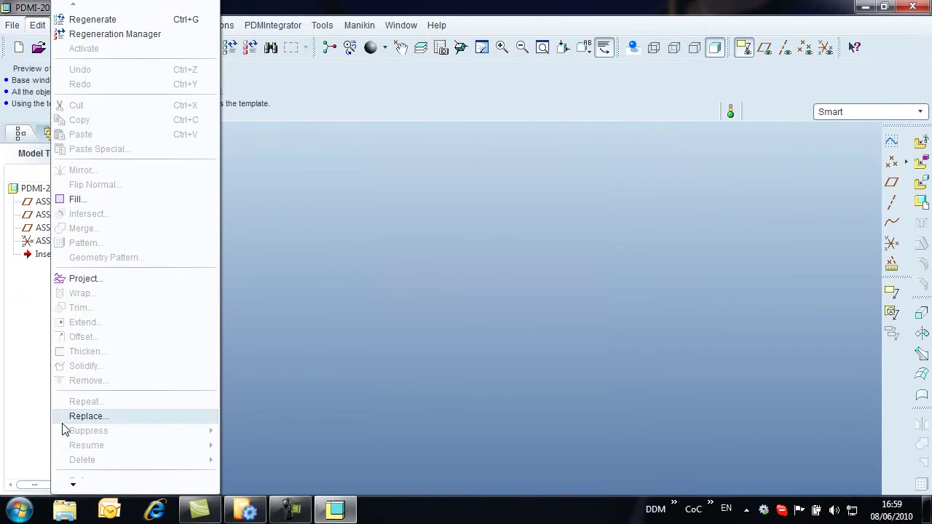
{"action": "mouse_move", "coordinate": [74, 484]}
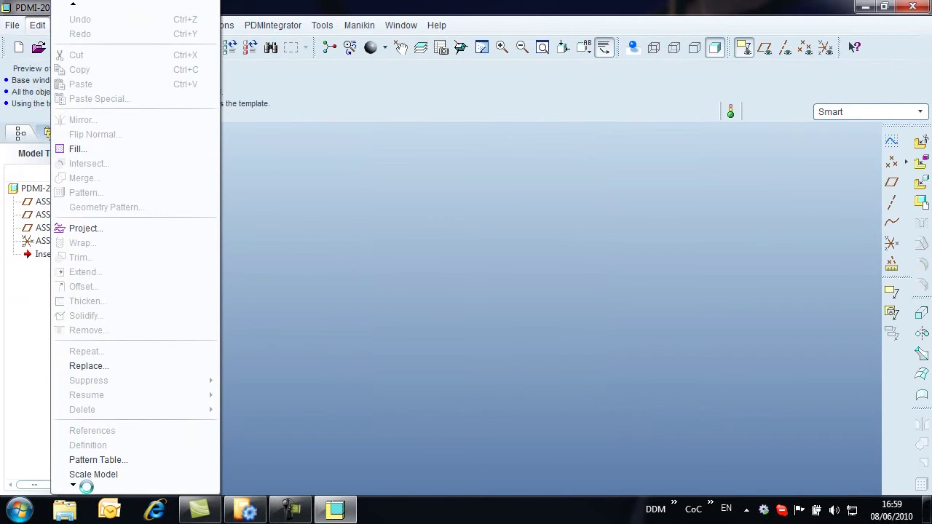
{"action": "left_click", "coordinate": [97, 467]}
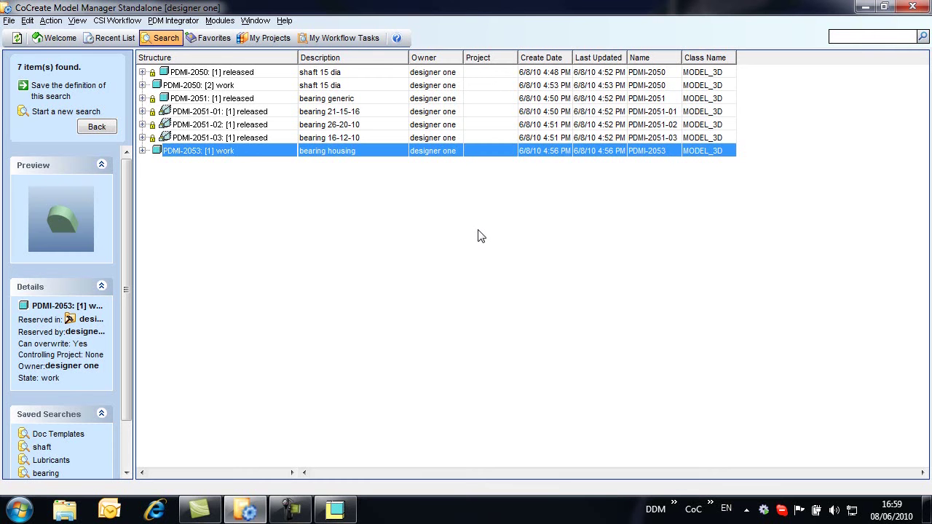
{"action": "right_click", "coordinate": [208, 149]}
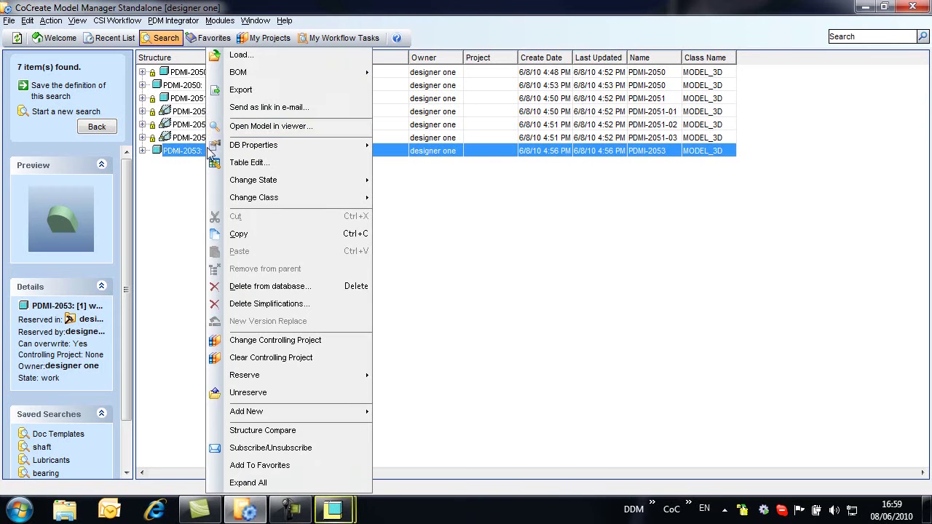
{"action": "left_click", "coordinate": [241, 55]}
{"action": "left_click", "coordinate": [678, 437]}
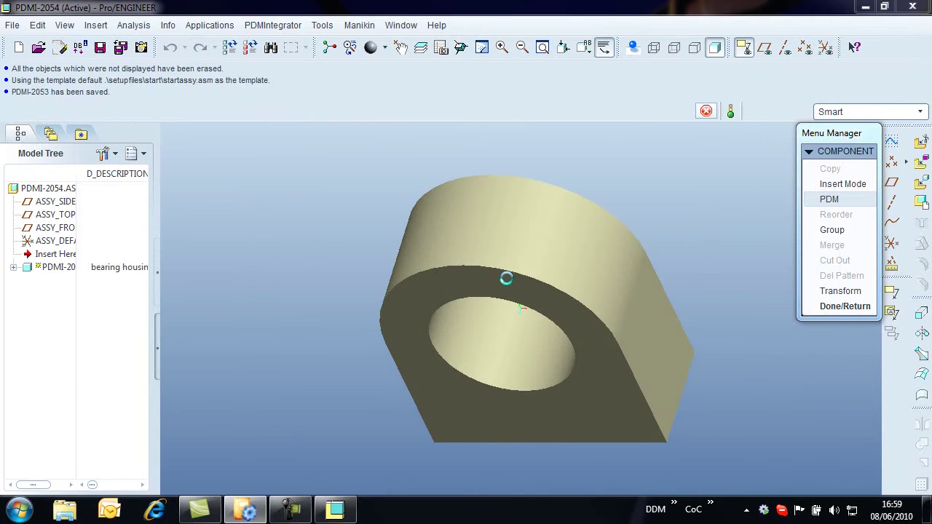
{"action": "left_click", "coordinate": [284, 91]}
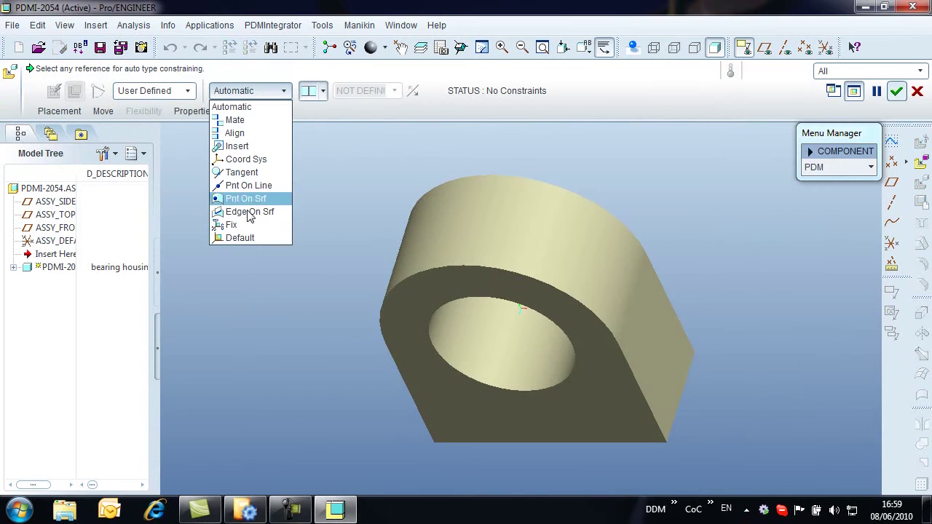
{"action": "left_click", "coordinate": [233, 237]}
{"action": "left_click", "coordinate": [896, 91]}
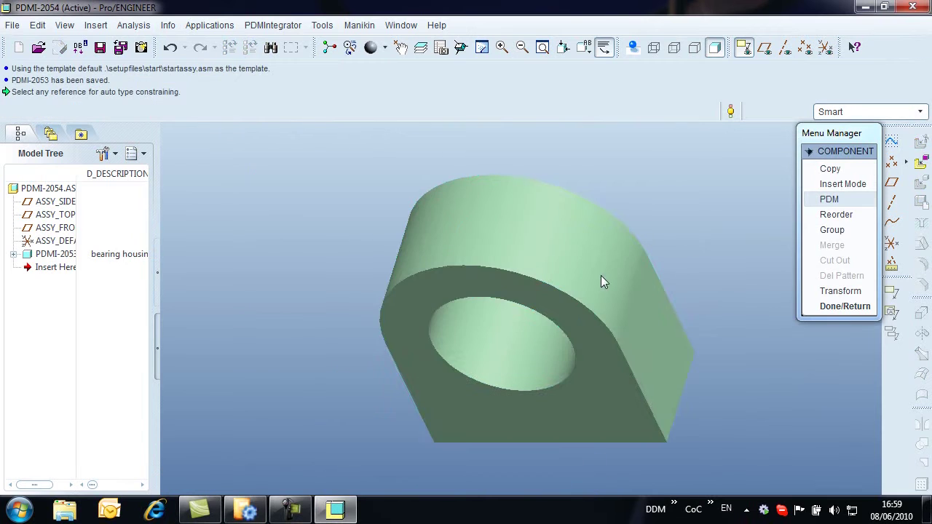
{"action": "left_click", "coordinate": [843, 310]}
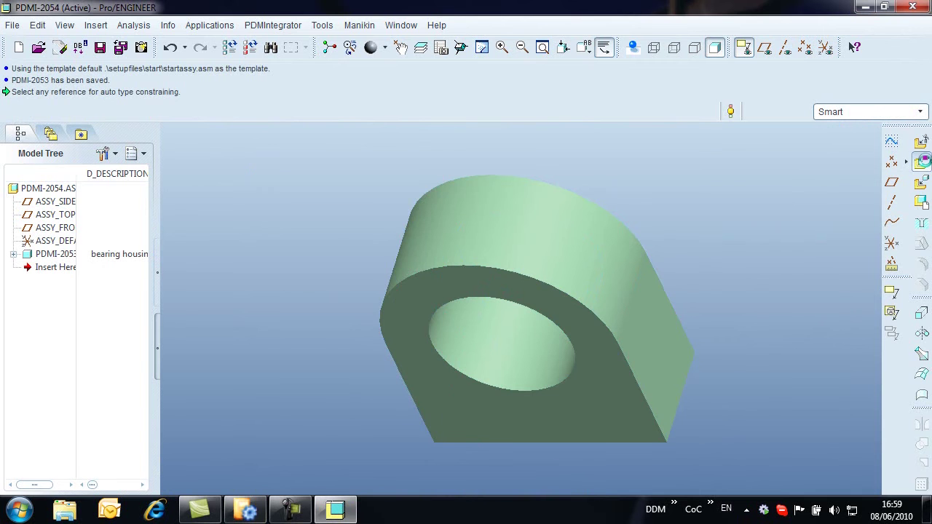
Step: Run the 'bearing' saved search and load released bearing PDMI-2051-01 into the assembly
{"action": "left_click", "coordinate": [920, 161]}
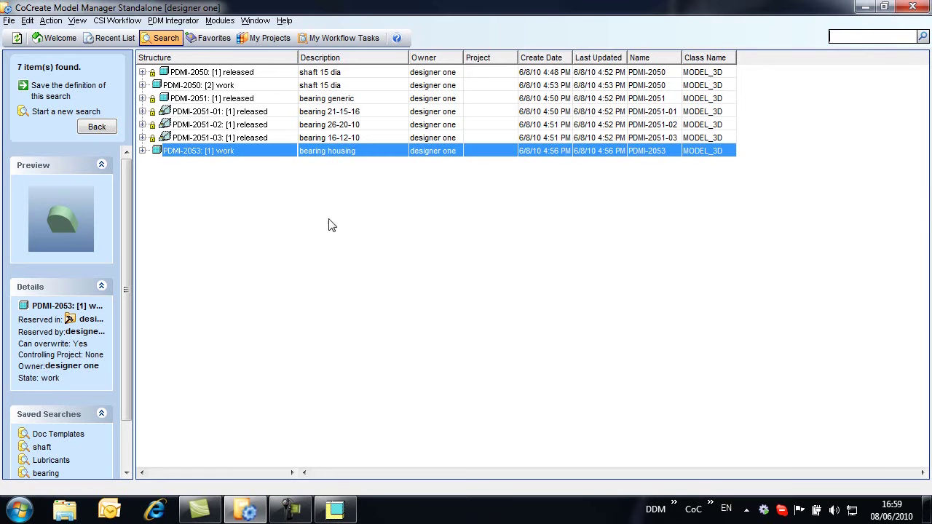
{"action": "left_click_drag", "start_coordinate": [124, 235], "coordinate": [125, 291]}
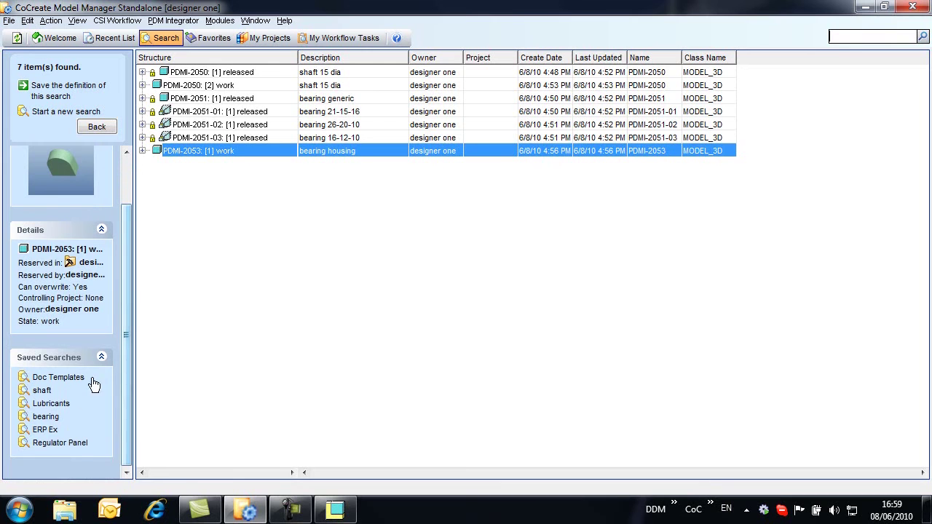
{"action": "left_click", "coordinate": [45, 416]}
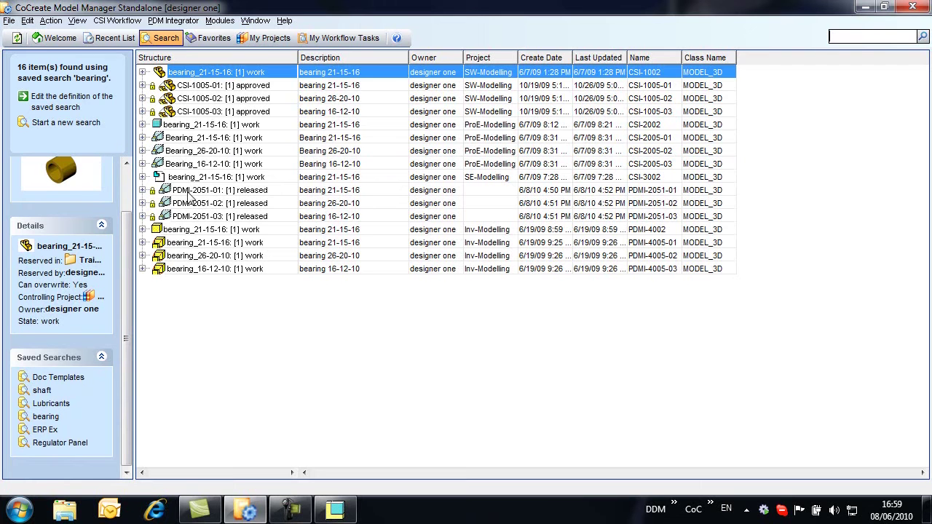
{"action": "left_click", "coordinate": [191, 191]}
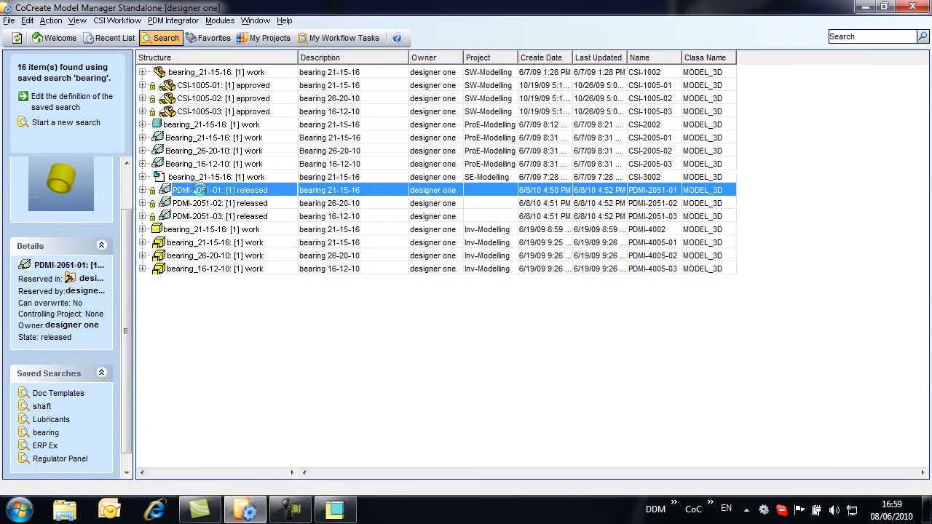
{"action": "double_click", "coordinate": [202, 191]}
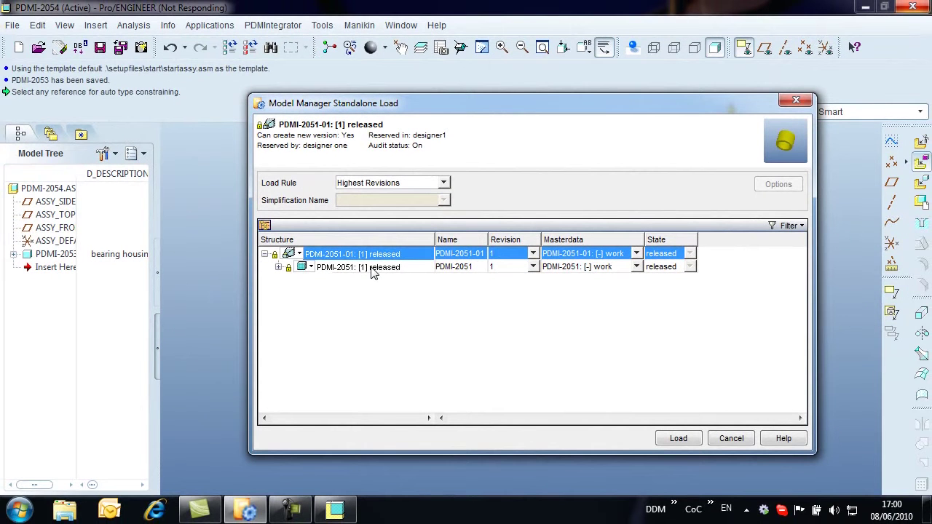
{"action": "left_click", "coordinate": [680, 440]}
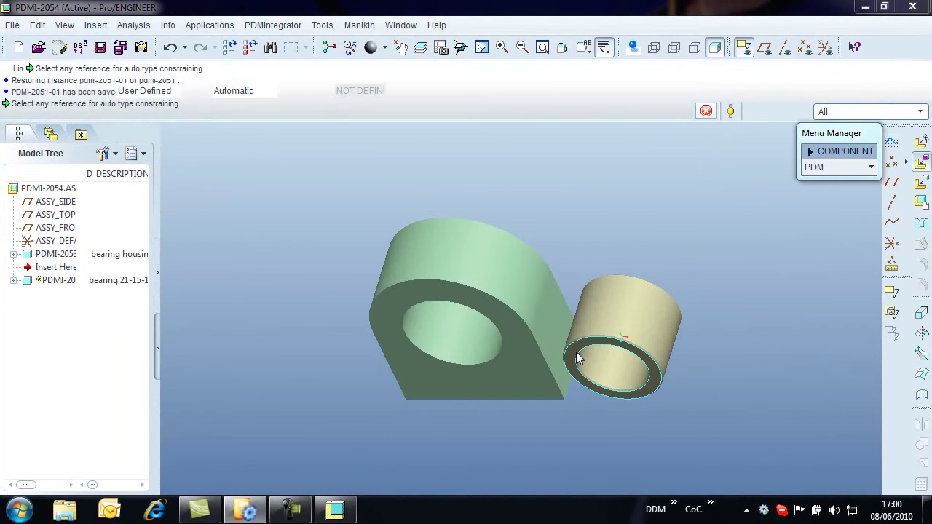
Step: Fully constrain the bearing in the housing bore using Insert and Align constraints
{"action": "left_click", "coordinate": [618, 316]}
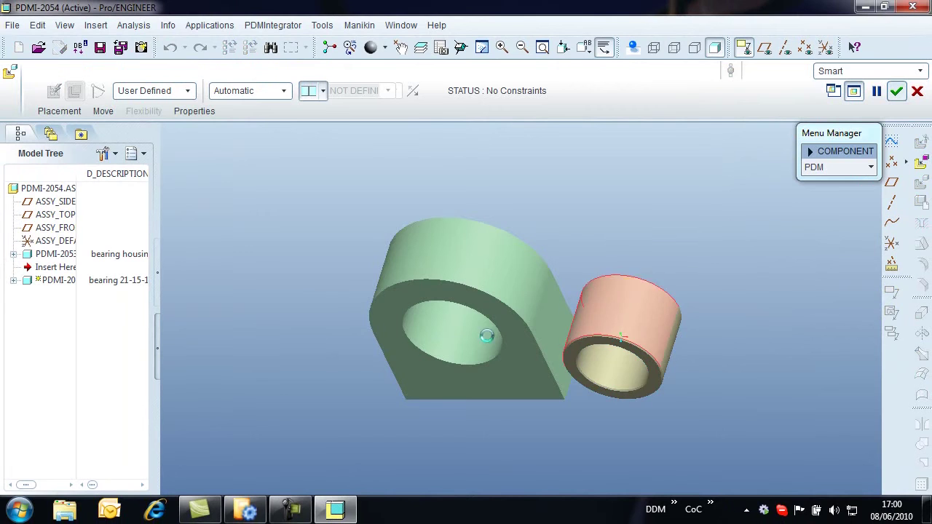
{"action": "left_click", "coordinate": [485, 333]}
{"action": "left_click", "coordinate": [495, 354]}
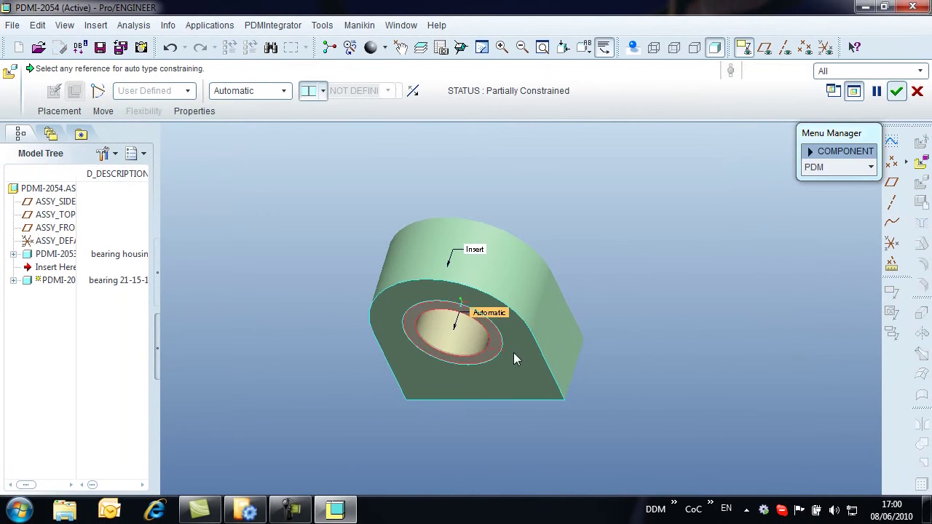
{"action": "left_click", "coordinate": [896, 90]}
{"action": "left_click", "coordinate": [845, 306]}
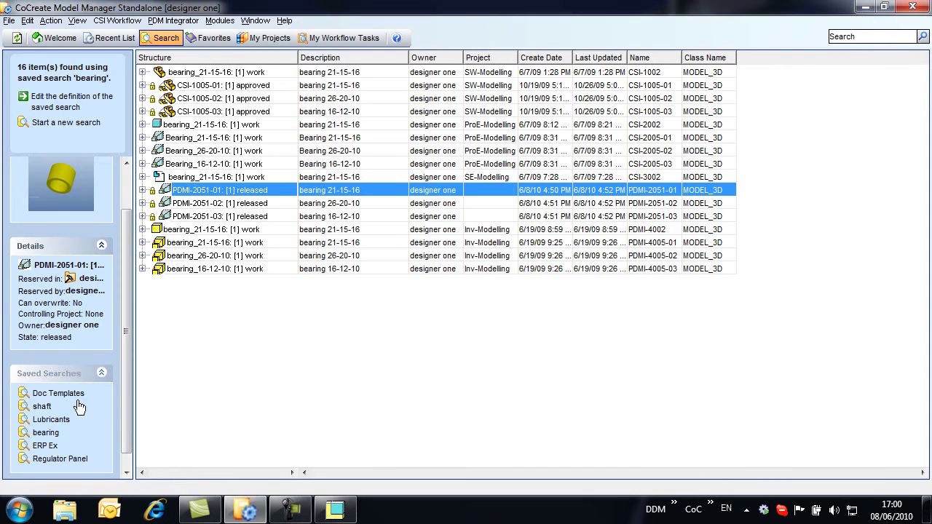
Step: Run the 'shaft' saved search and open Load for released shaft PDMI-2050 revision 1
{"action": "scroll", "coordinate": [125, 416], "scroll_direction": "up", "scroll_amount": 2}
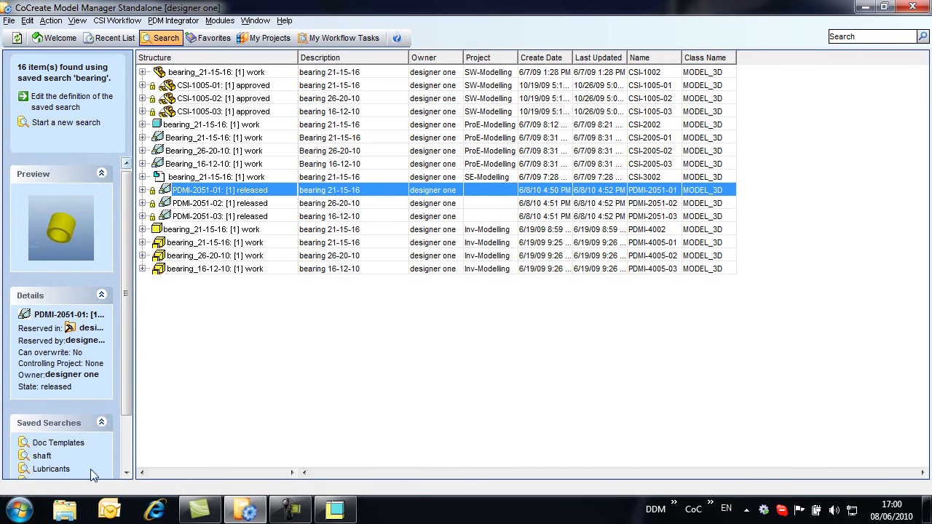
{"action": "left_click", "coordinate": [43, 455]}
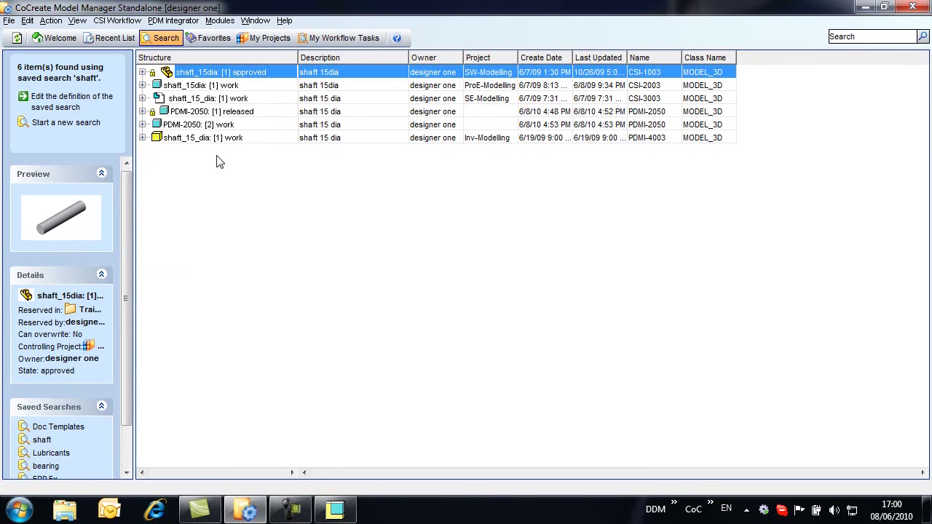
{"action": "left_click", "coordinate": [201, 115]}
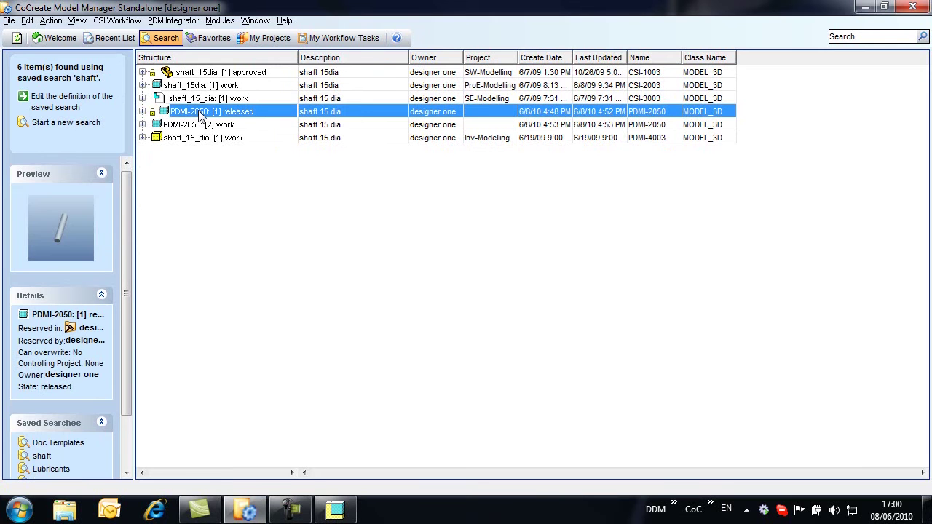
{"action": "right_click", "coordinate": [201, 115]}
{"action": "left_click", "coordinate": [251, 59]}
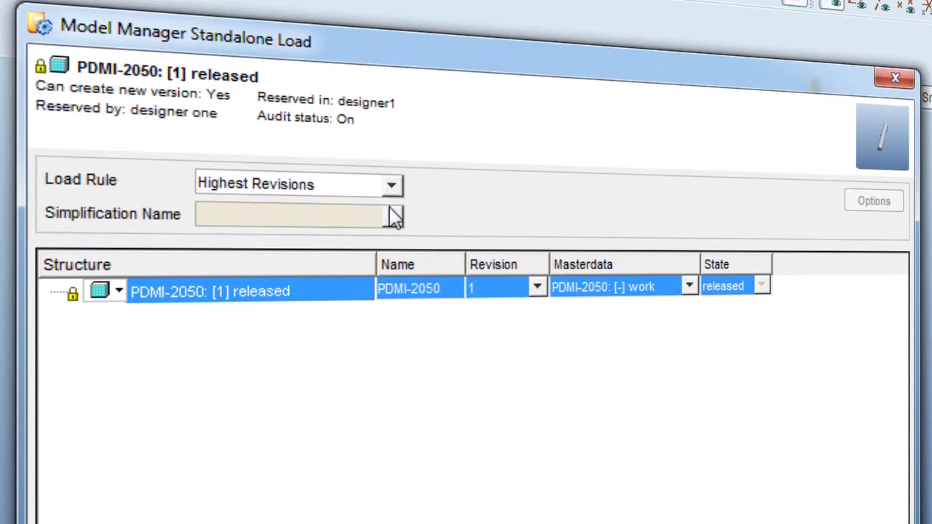
Step: Load shaft PDMI-2050 into the assembly with the Highest Released Revisions load rule
{"action": "left_click", "coordinate": [536, 288]}
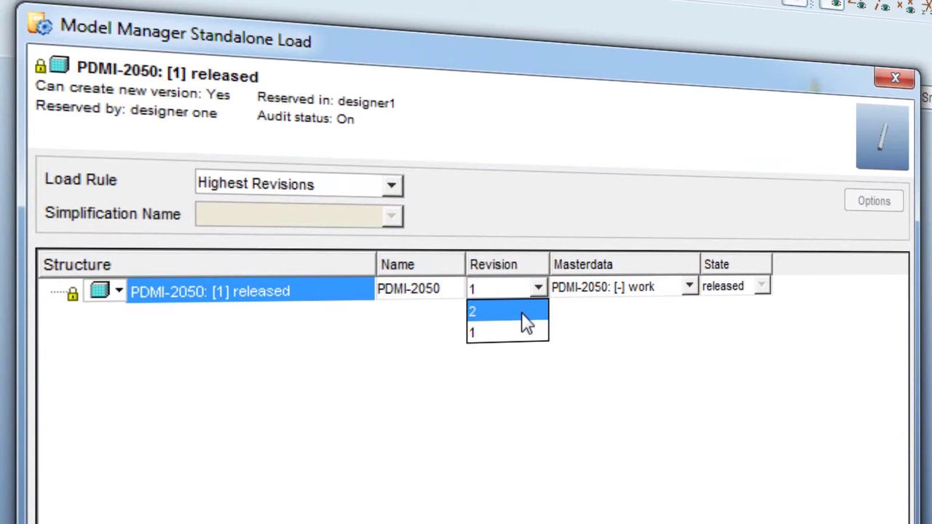
{"action": "left_click", "coordinate": [524, 313]}
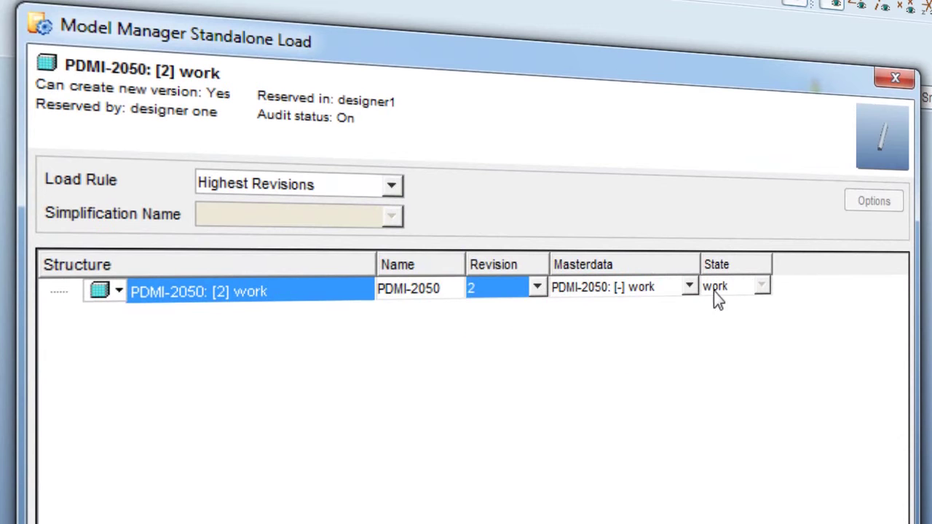
{"action": "left_click", "coordinate": [390, 193]}
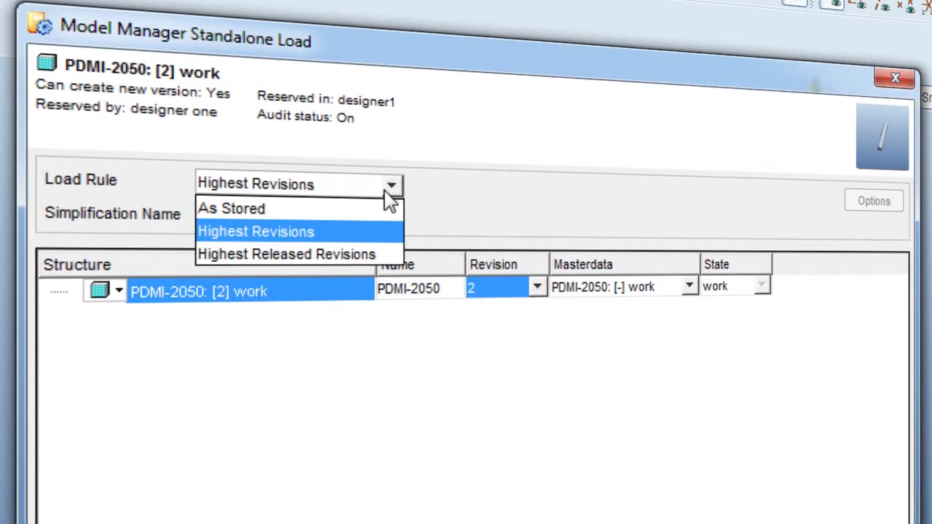
{"action": "left_click", "coordinate": [363, 254]}
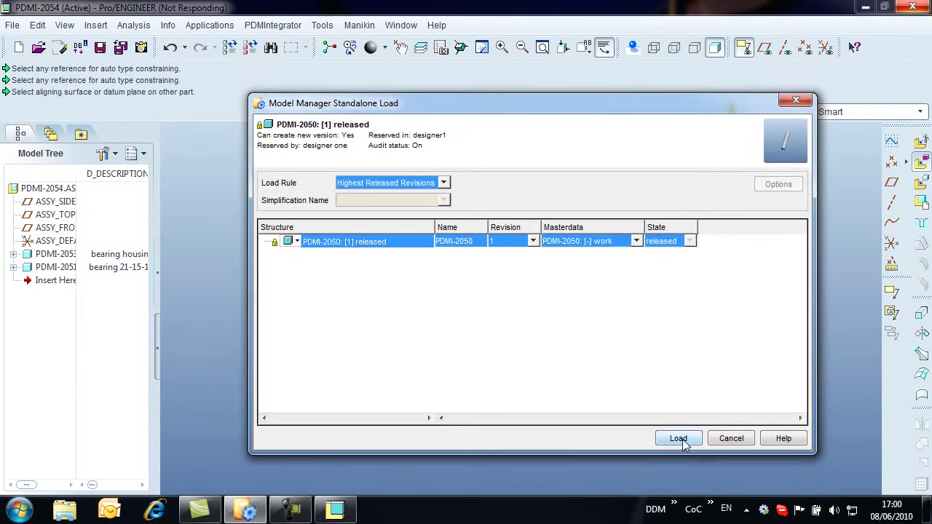
{"action": "left_click", "coordinate": [682, 439]}
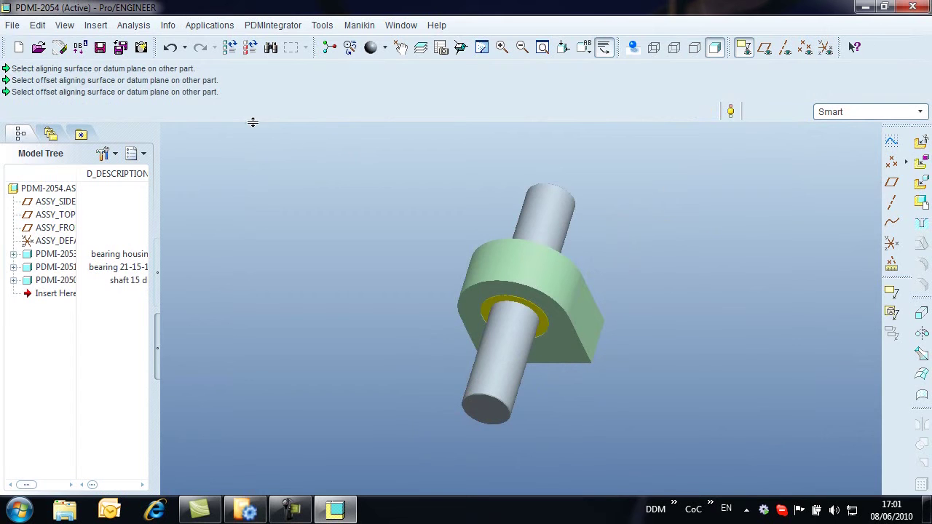
Step: Start saving bearing assembly PDMI-2054 from the toolbar
{"action": "left_click", "coordinate": [100, 47]}
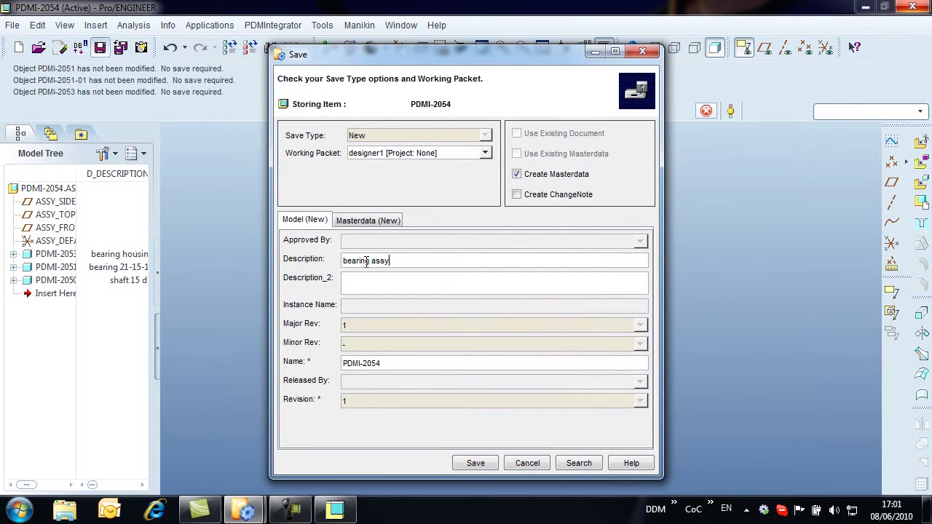
Step: Save assembly PDMI-2054 described as 'bearing assy' and close the save progress report
{"action": "left_click", "coordinate": [476, 464]}
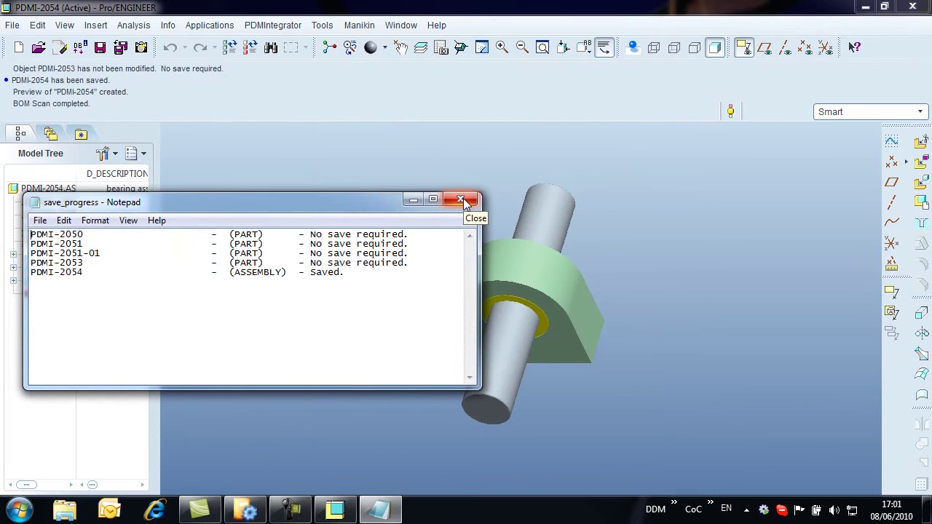
{"action": "left_click", "coordinate": [462, 200]}
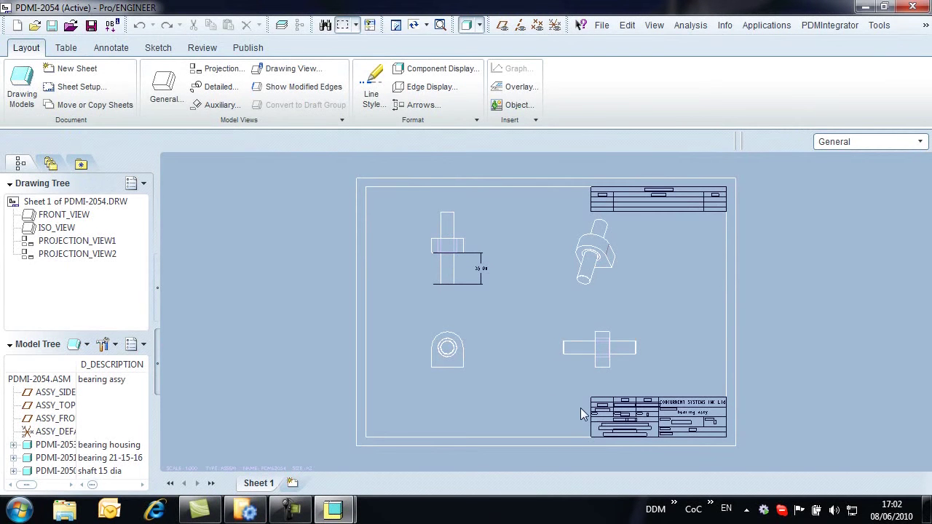
Step: Save drawing PDMI-2054 to the database as a new item described as 'bearing assy'
{"action": "left_click", "coordinate": [91, 25]}
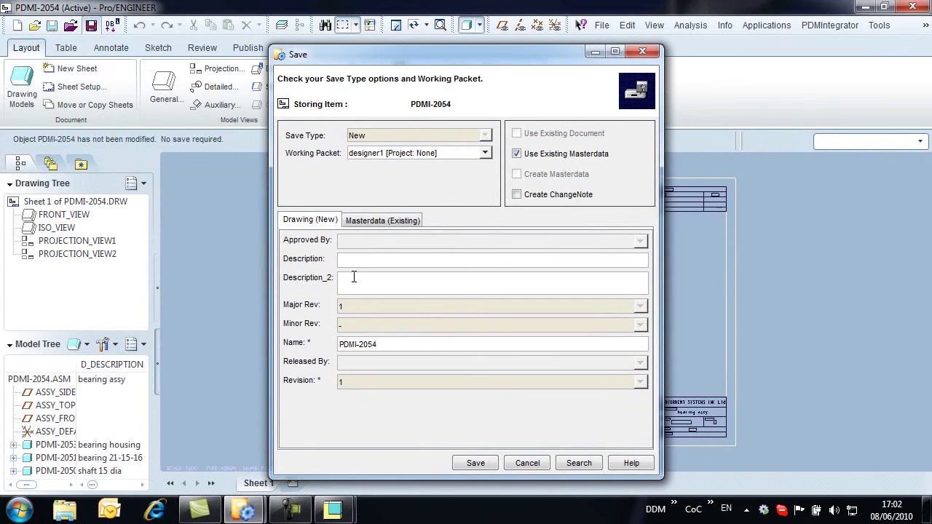
{"action": "left_click", "coordinate": [352, 259]}
{"action": "type", "text": "bearing assy"}
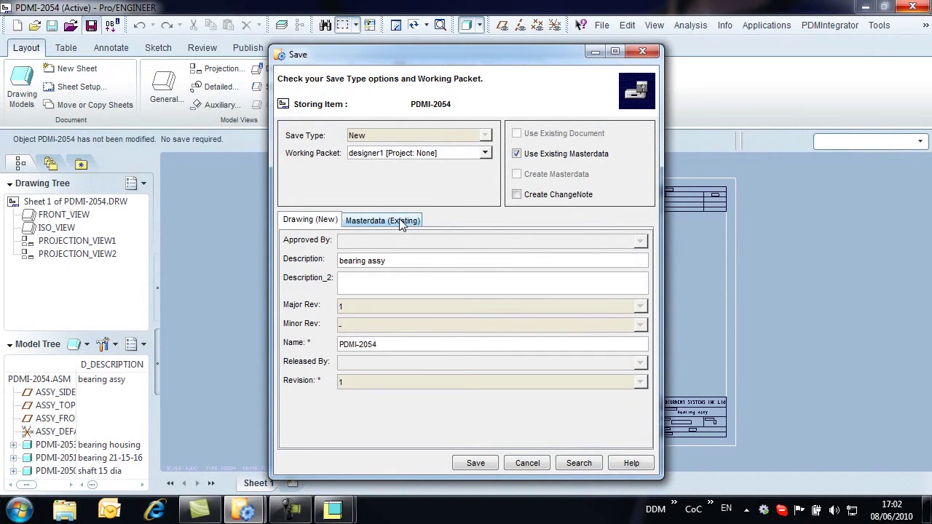
{"action": "left_click", "coordinate": [475, 463]}
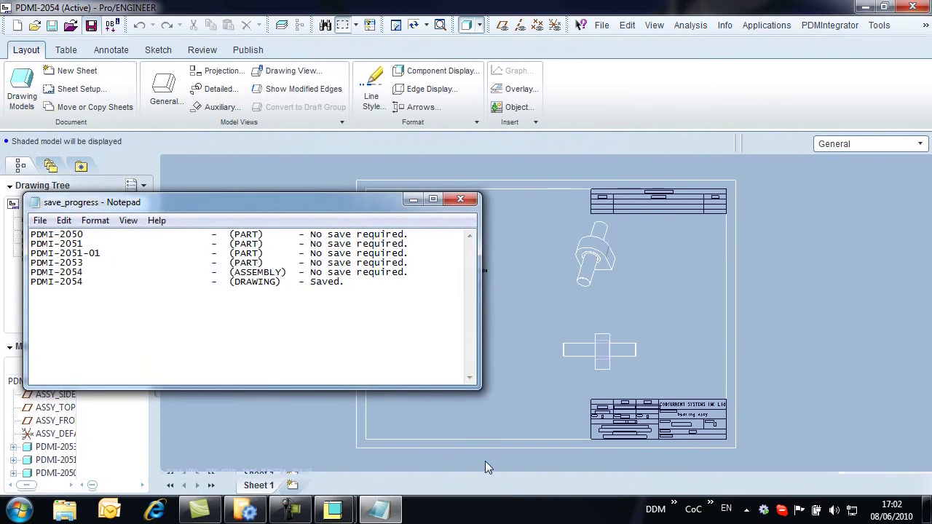
Step: Dismiss the save report, zoom onto the title block to check it, then search the database
{"action": "left_click", "coordinate": [460, 199]}
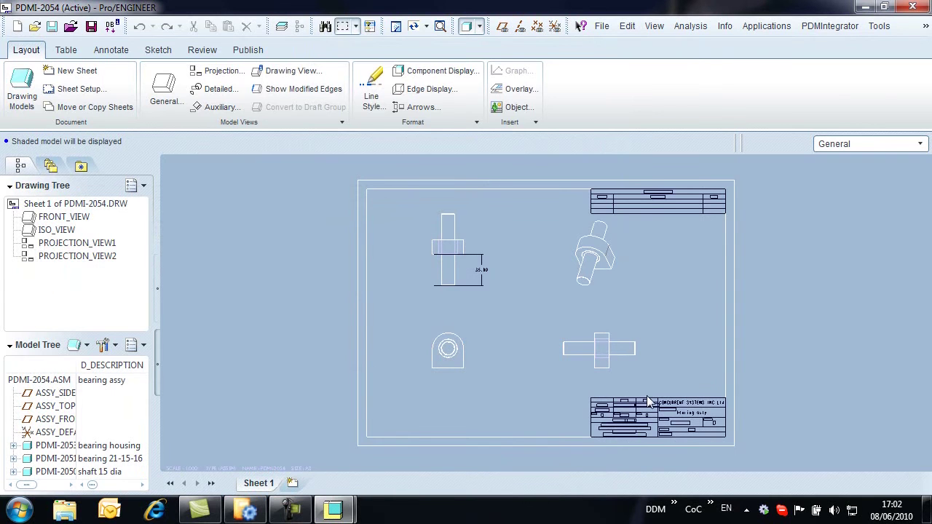
{"action": "middle_click_drag", "start_coordinate": [653, 394], "coordinate": [652, 407]}
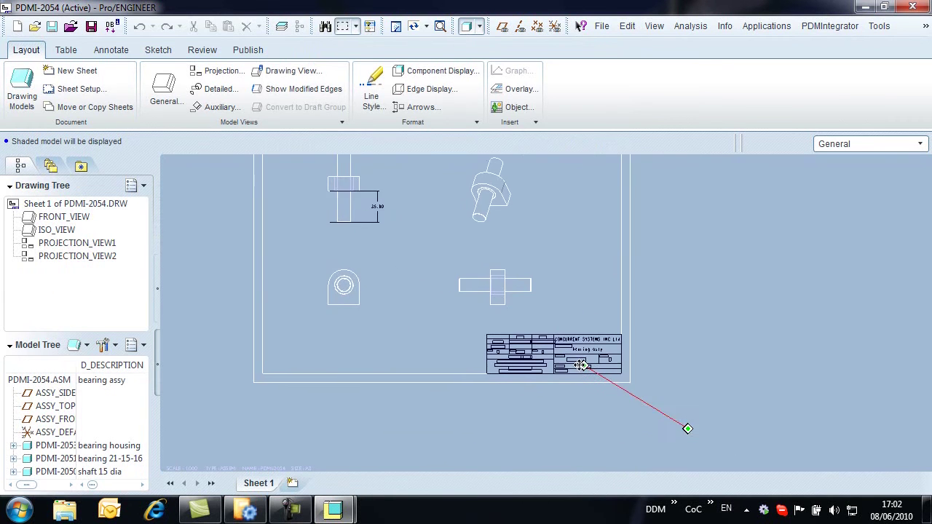
{"action": "scroll", "coordinate": [575, 364], "scroll_direction": "down", "scroll_amount": 4}
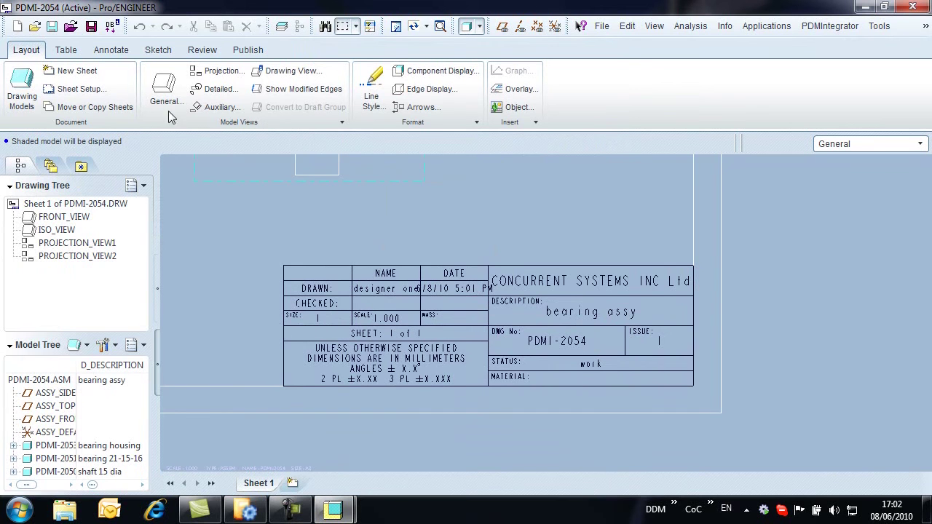
{"action": "left_click", "coordinate": [70, 27]}
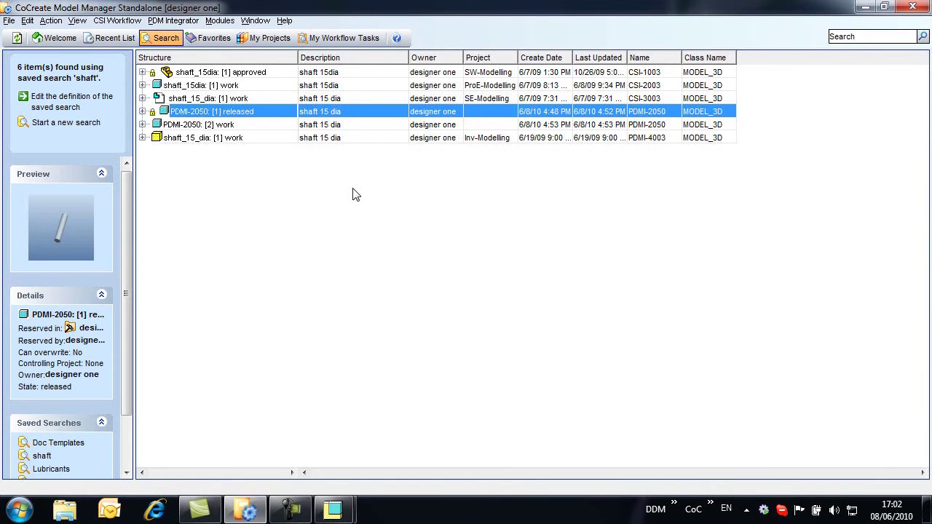
Step: From the Recent List, choose View PDF on the PDMI-2054 drawing
{"action": "left_click", "coordinate": [107, 39]}
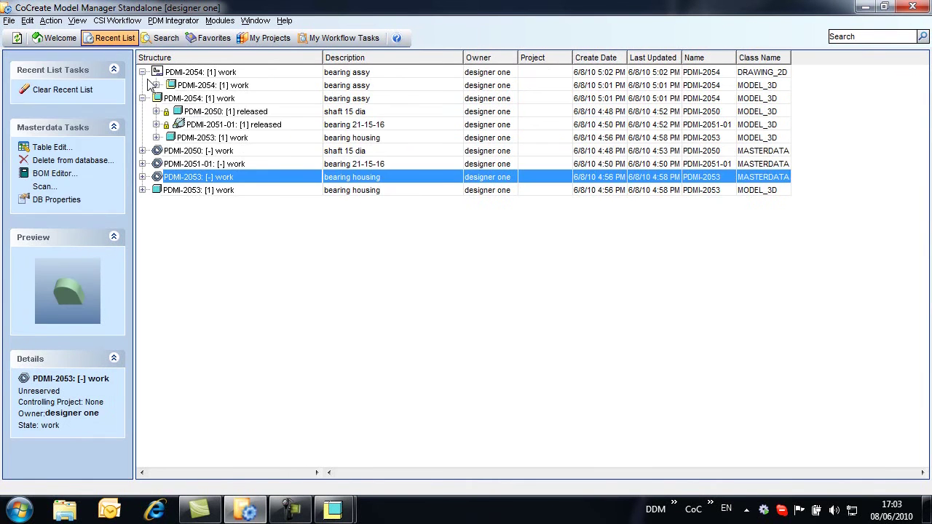
{"action": "right_click", "coordinate": [186, 73]}
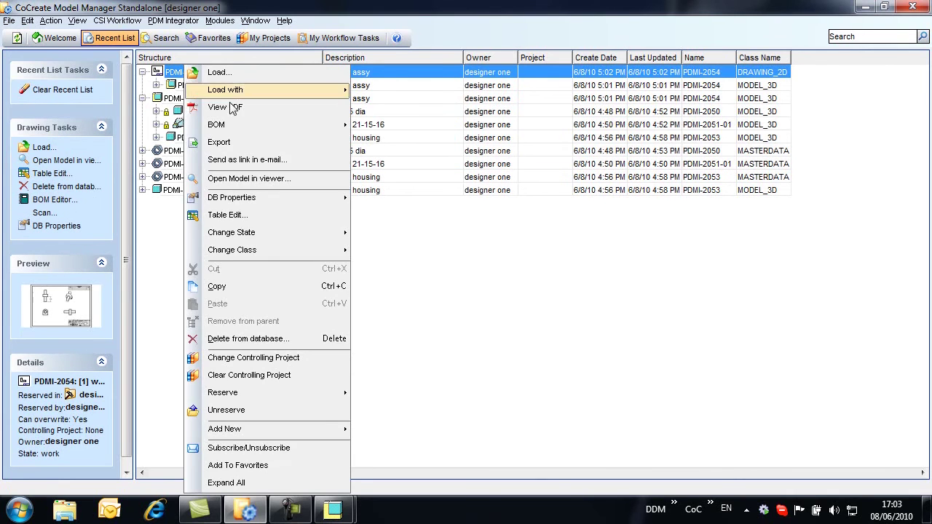
{"action": "left_click", "coordinate": [235, 109]}
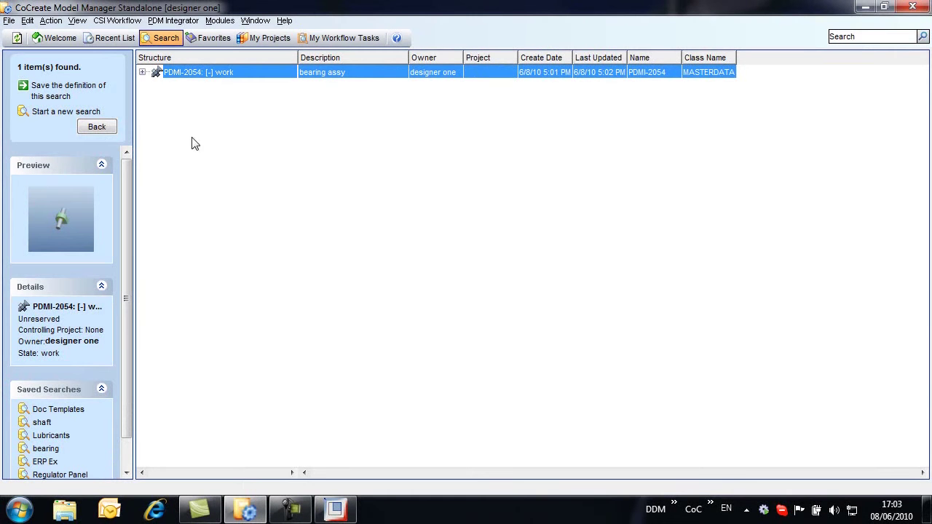
Step: Expand the PDMI-2054 tree and select the drawing, assembly and PDMI-2053 housing
{"action": "left_click", "coordinate": [142, 72]}
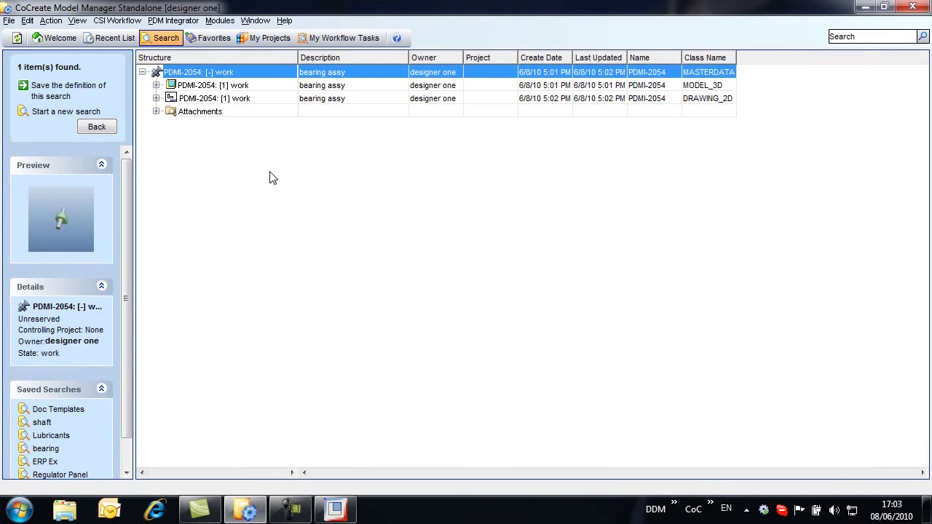
{"action": "left_click", "coordinate": [156, 85]}
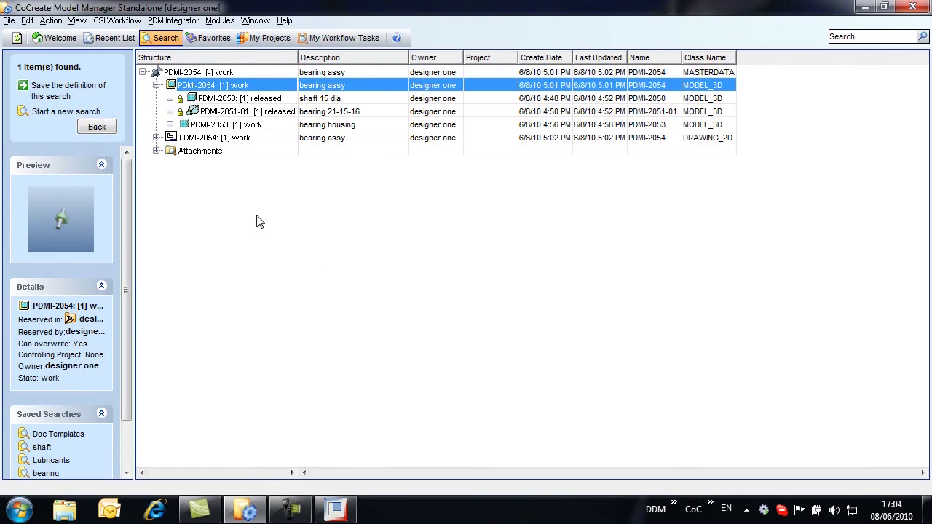
{"action": "left_click", "coordinate": [156, 138]}
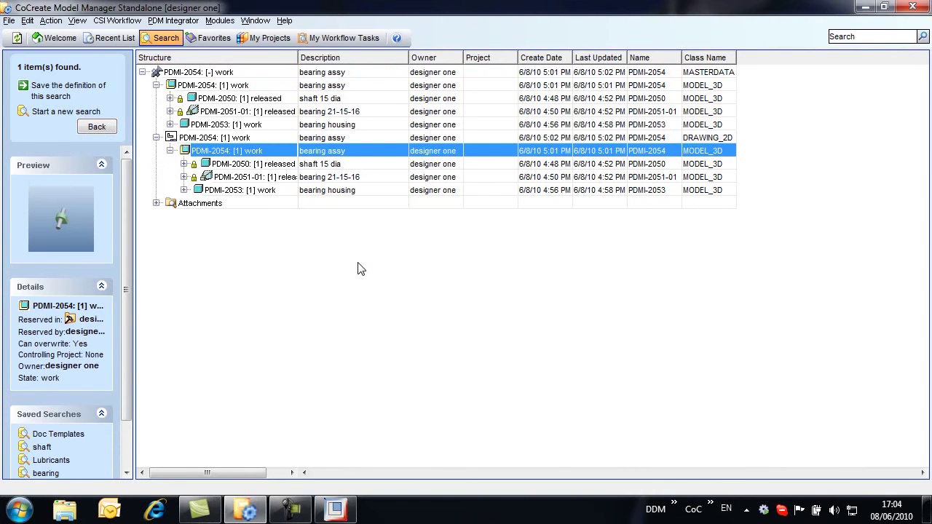
{"action": "left_click", "coordinate": [229, 137], "text": "ctrl"}
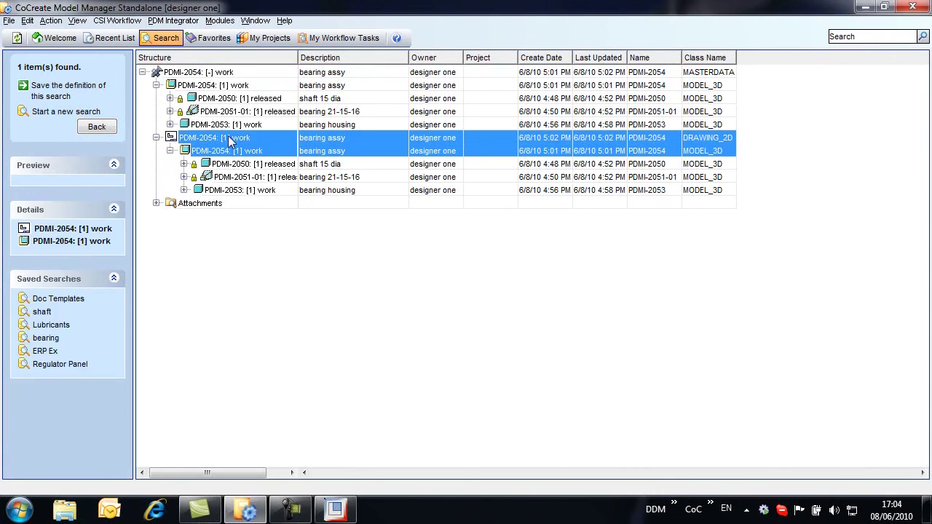
{"action": "left_click", "coordinate": [237, 191], "text": "ctrl"}
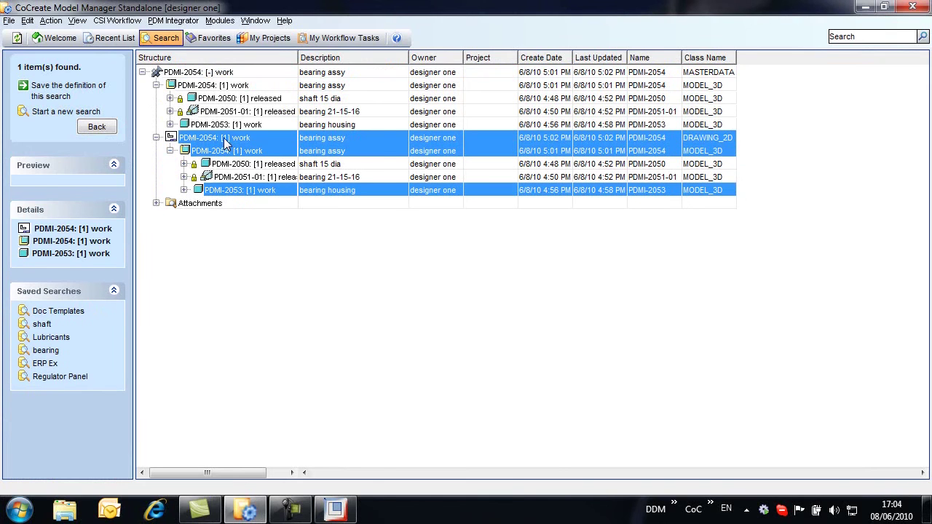
Step: Change the selected items' state to approved, then to released
{"action": "right_click", "coordinate": [223, 142]}
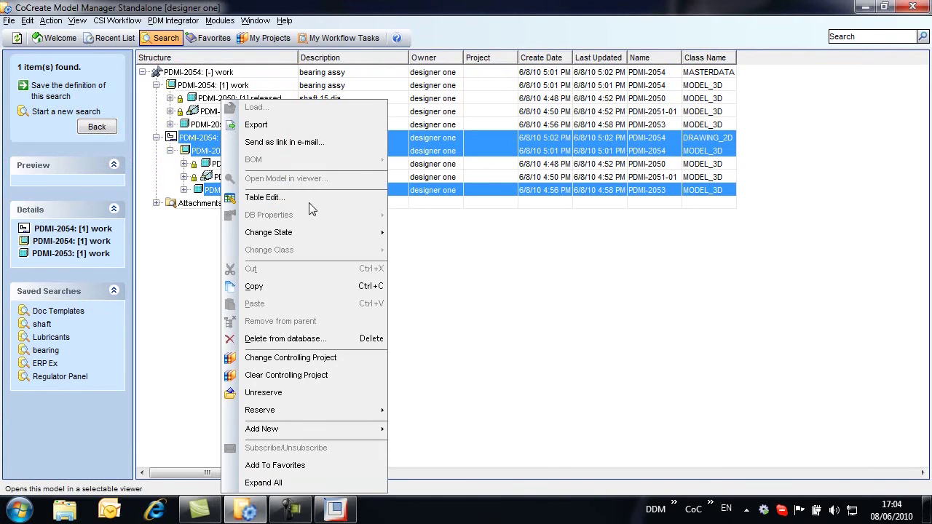
{"action": "mouse_move", "coordinate": [321, 232]}
{"action": "left_click", "coordinate": [427, 251]}
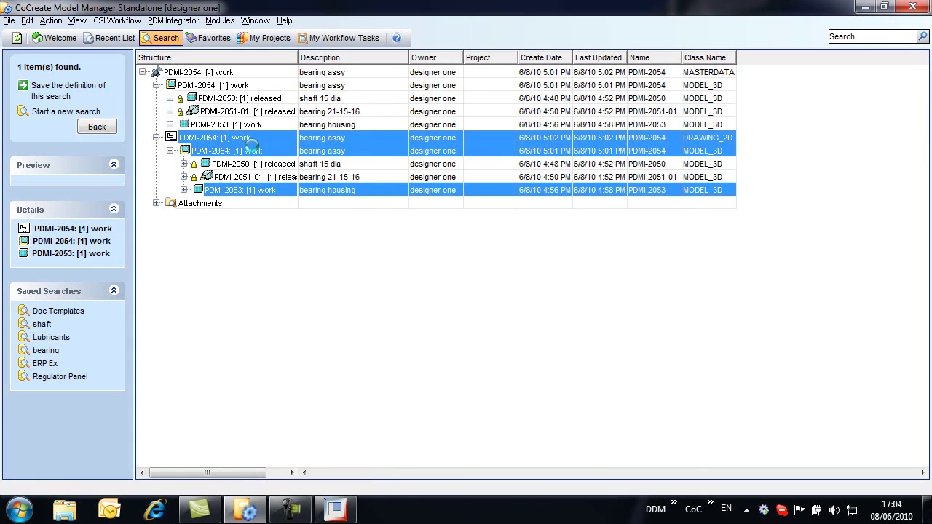
{"action": "right_click", "coordinate": [242, 141]}
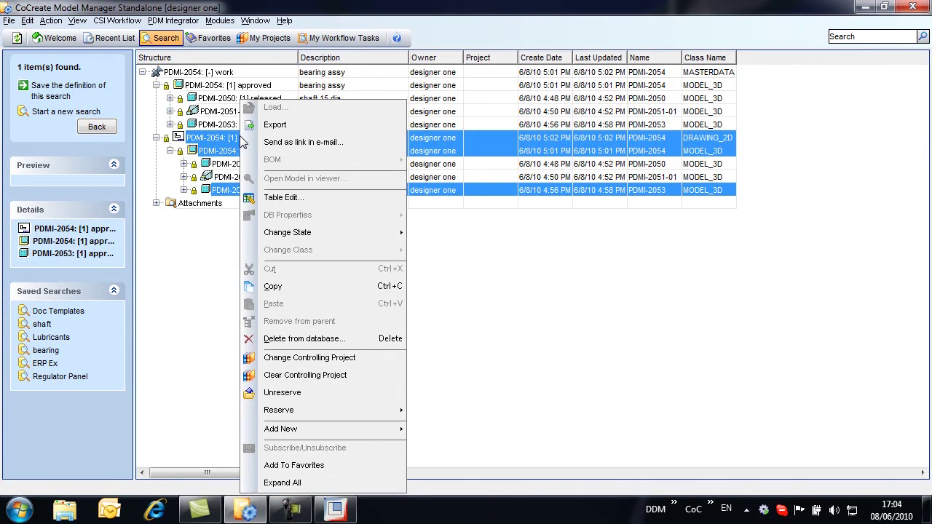
{"action": "mouse_move", "coordinate": [405, 240]}
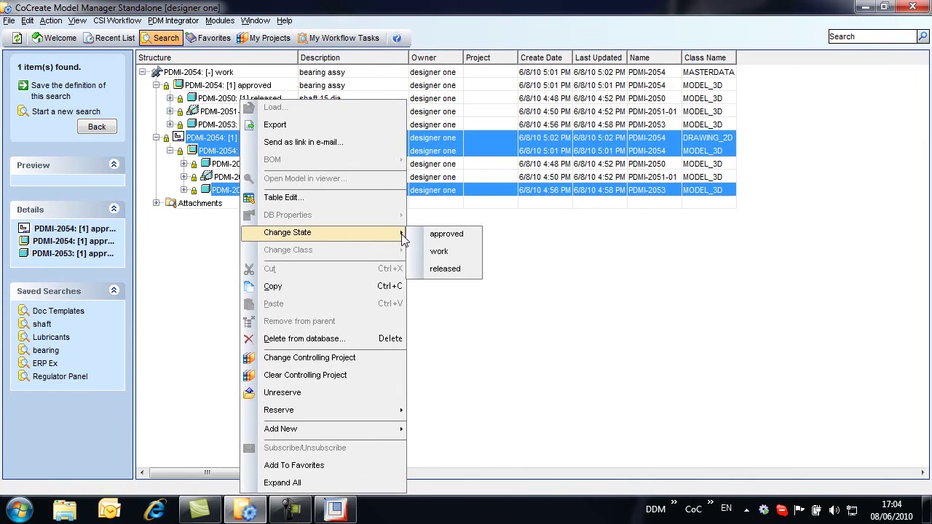
{"action": "left_click", "coordinate": [454, 269]}
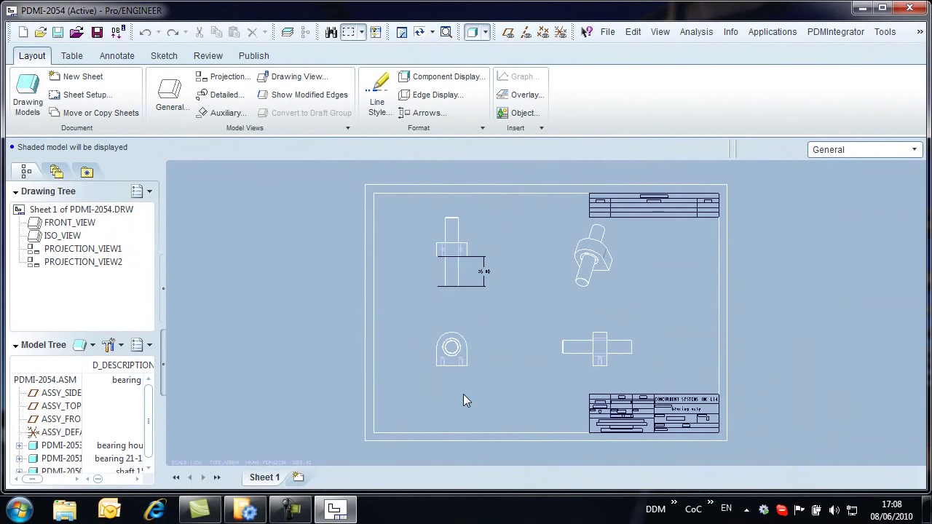
{"action": "scroll", "coordinate": [481, 366], "scroll_direction": "down", "scroll_amount": 5}
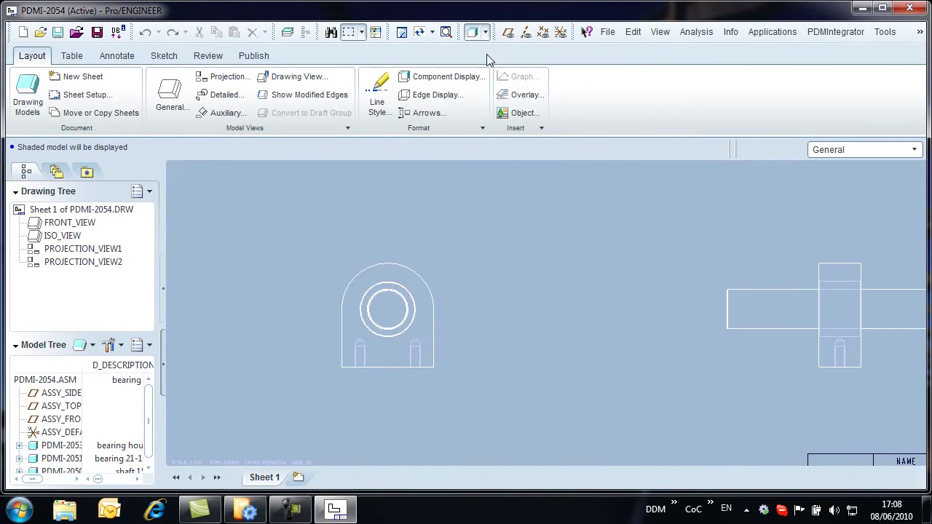
{"action": "left_click", "coordinate": [450, 37]}
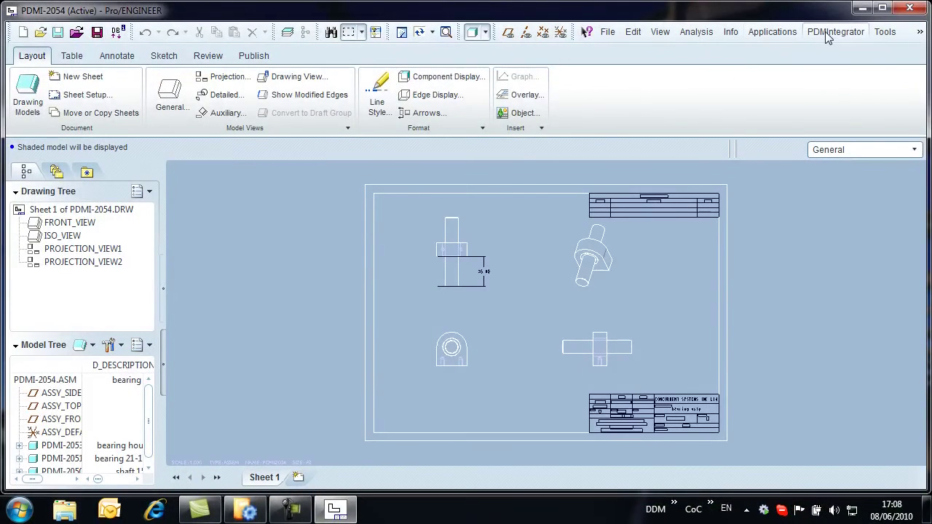
Step: Save the drawing as a new issue with change note '2 x M4 mounting holes added'
{"action": "left_click", "coordinate": [826, 34]}
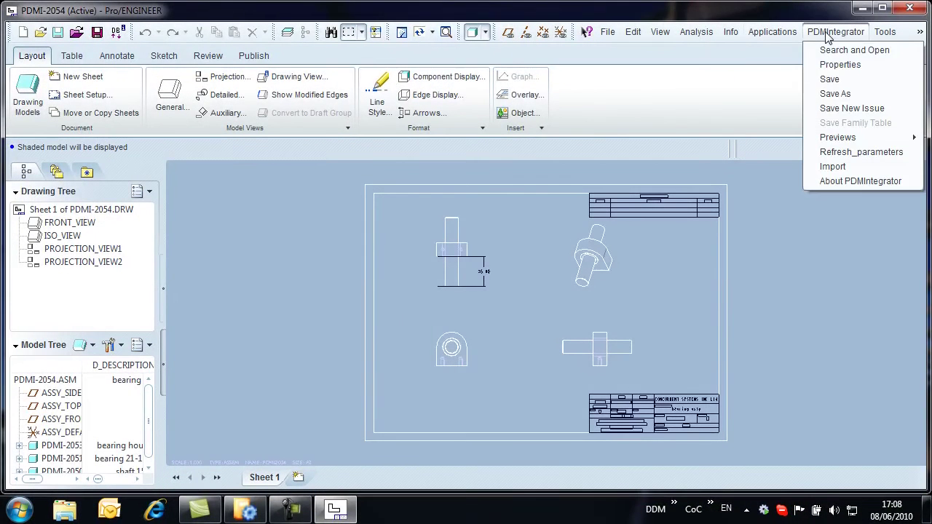
{"action": "left_click", "coordinate": [851, 109]}
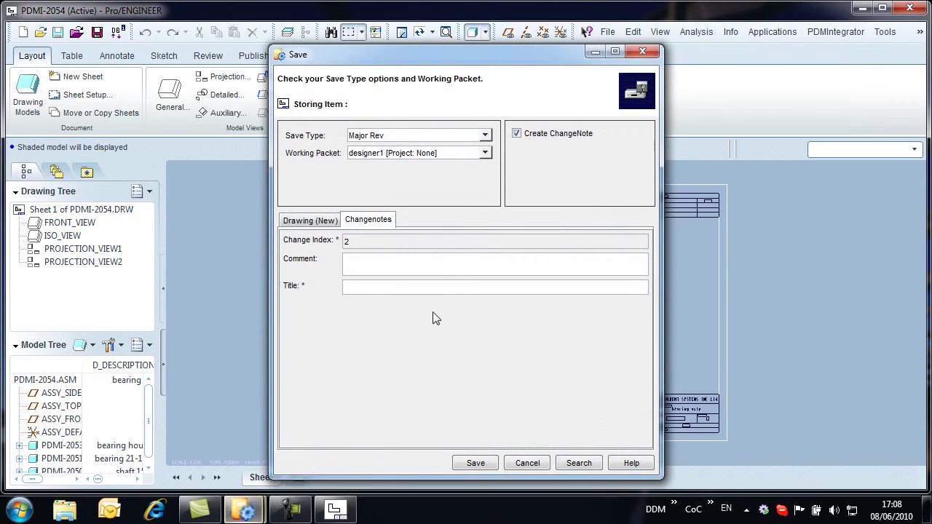
{"action": "left_click", "coordinate": [392, 289]}
{"action": "type", "text": "2 x M4 mou"}
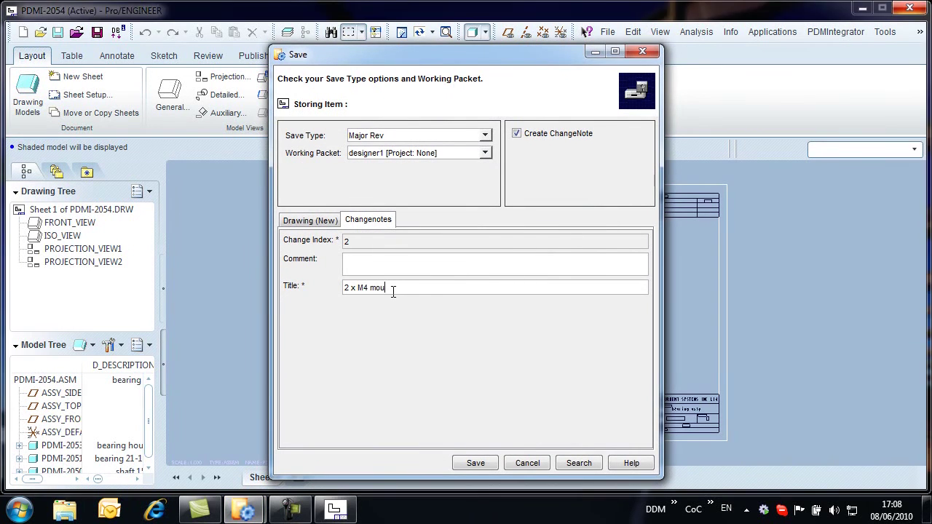
{"action": "type", "text": "nting holes added"}
{"action": "key", "text": "Tab"}
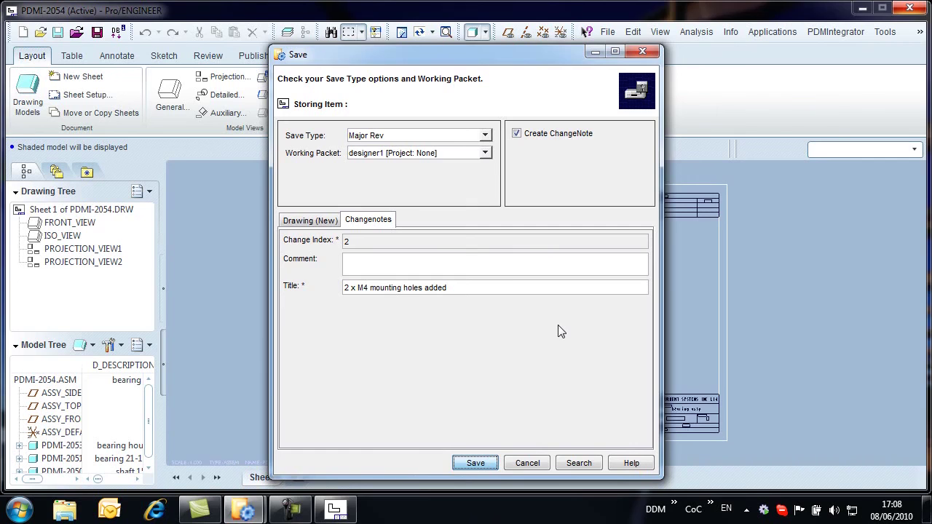
{"action": "key", "text": "Return"}
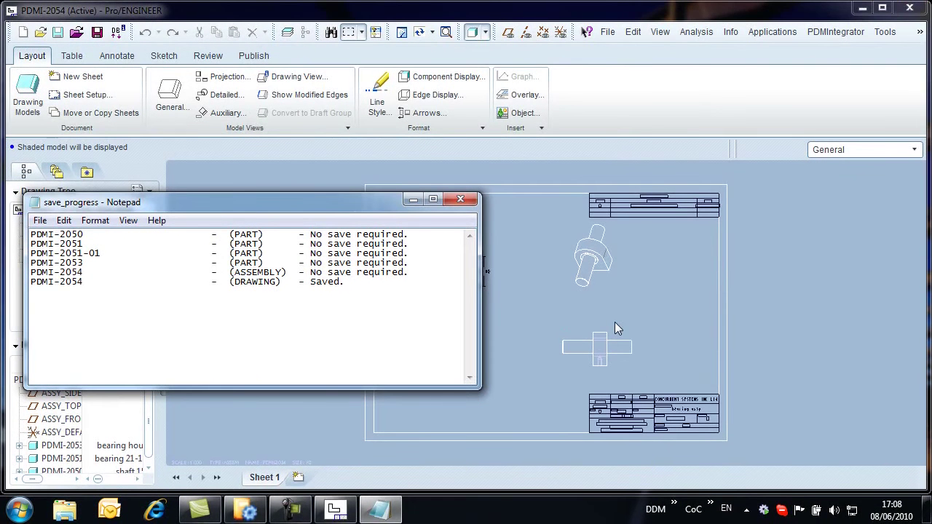
{"action": "left_click", "coordinate": [453, 199]}
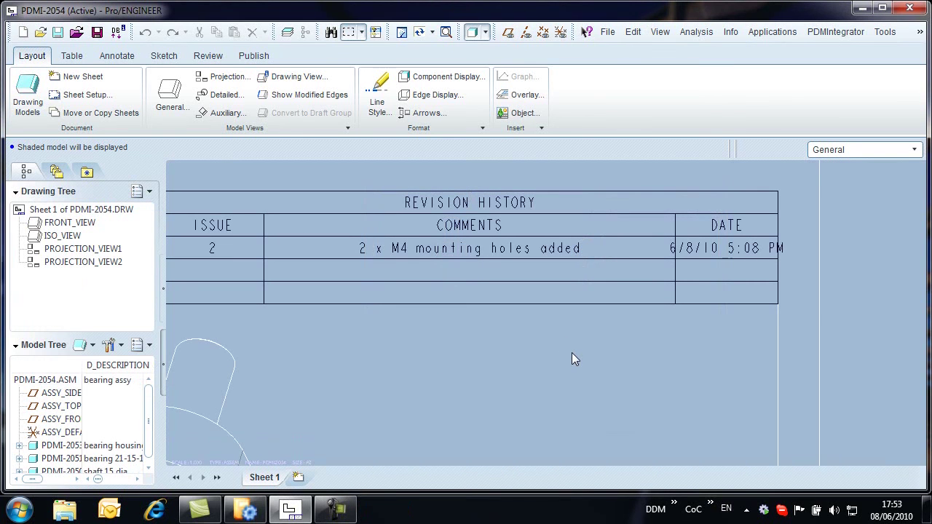
Step: Refit the drawing sheet after checking the revision history lists issue 2
{"action": "left_click", "coordinate": [447, 33]}
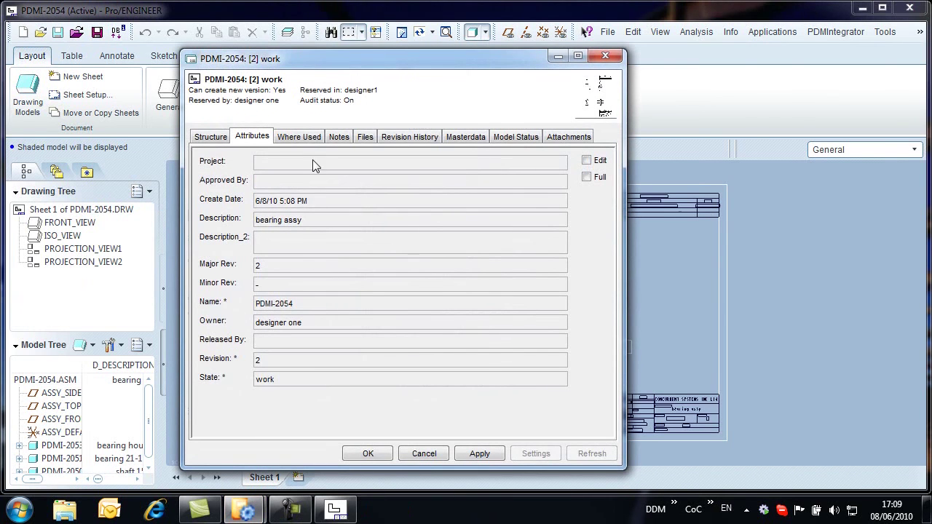
Step: Show the Structure tab and expand the PDMI-2054 drawing and assembly nodes
{"action": "left_click", "coordinate": [211, 137]}
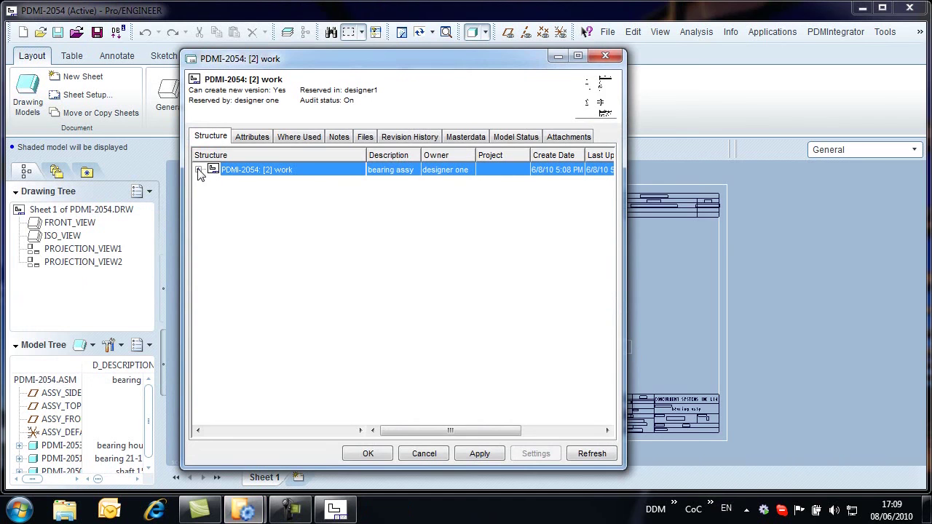
{"action": "left_click", "coordinate": [198, 169]}
{"action": "left_click", "coordinate": [215, 183]}
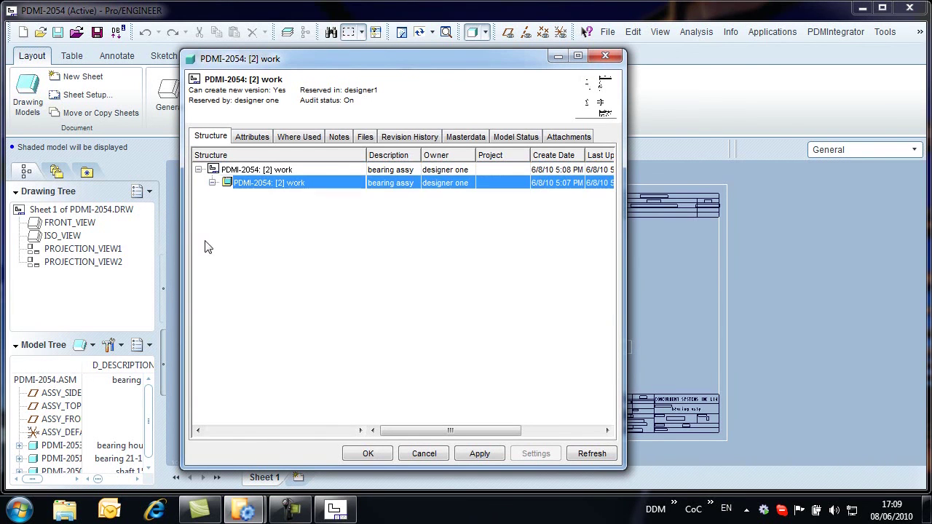